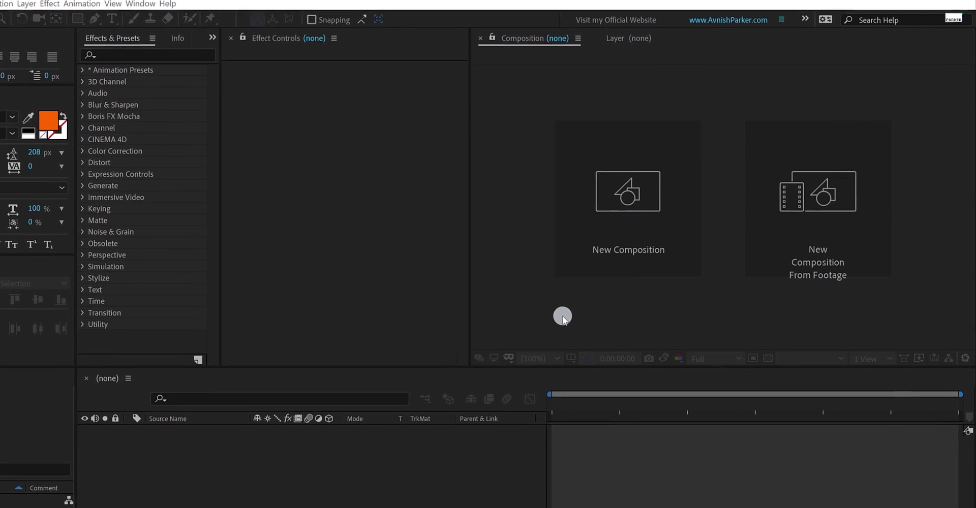
Create a composition named Halloween at 1920×1080, 30 fps, 0:00:10:00, with a black background.
click(541, 249)
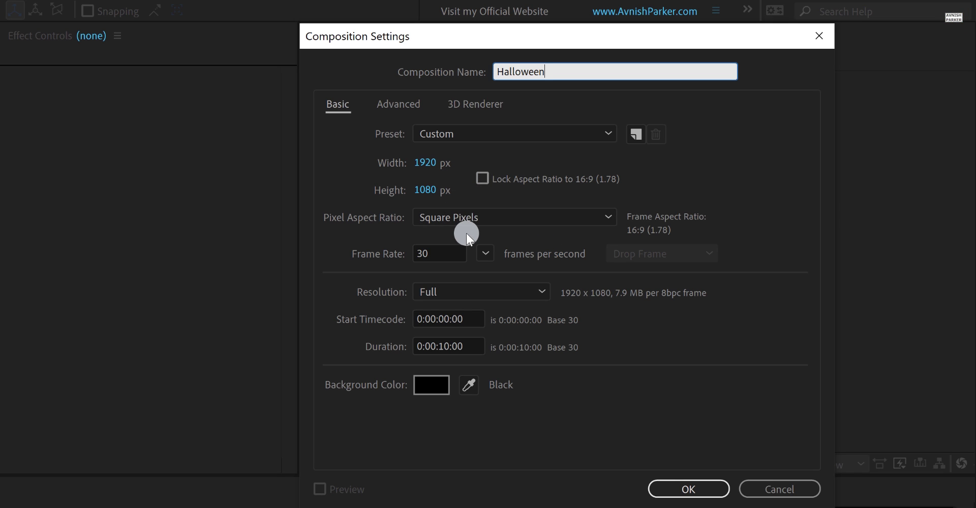
click(672, 489)
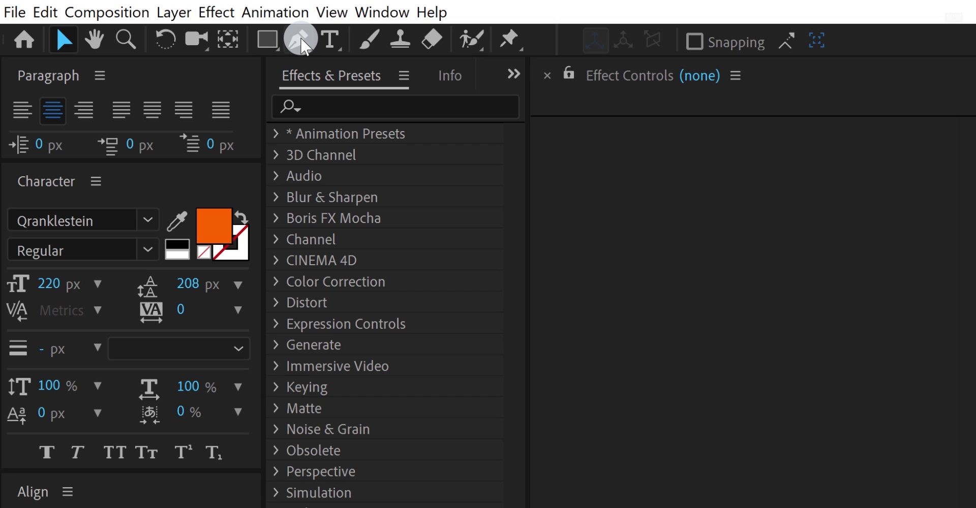
Choose the Pen tool and set the shape fill to solid FF5C00 orange with Stroke set to None.
click(300, 39)
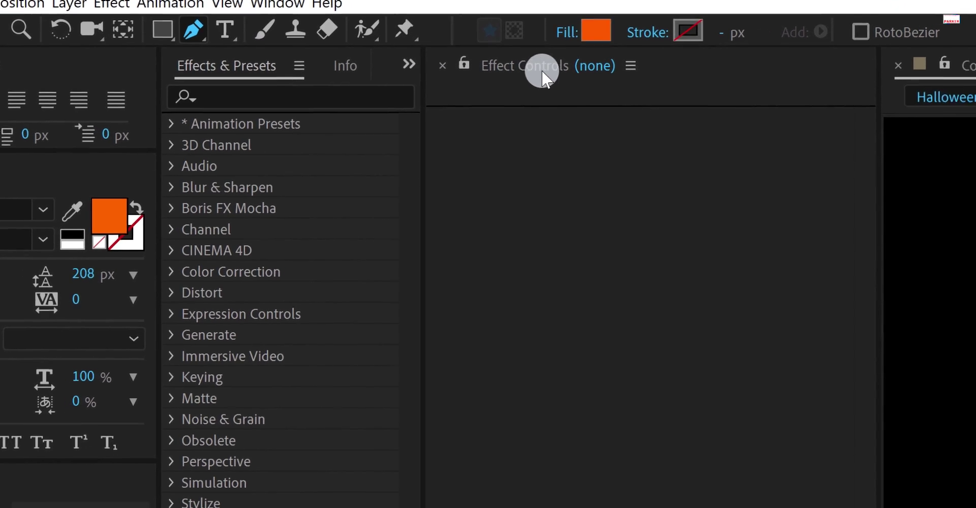
click(440, 28)
click(475, 96)
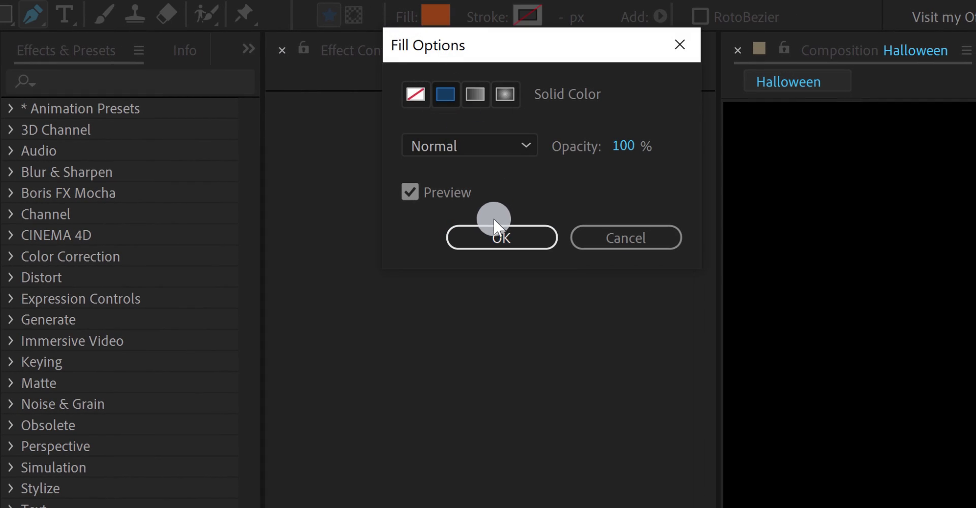
click(495, 226)
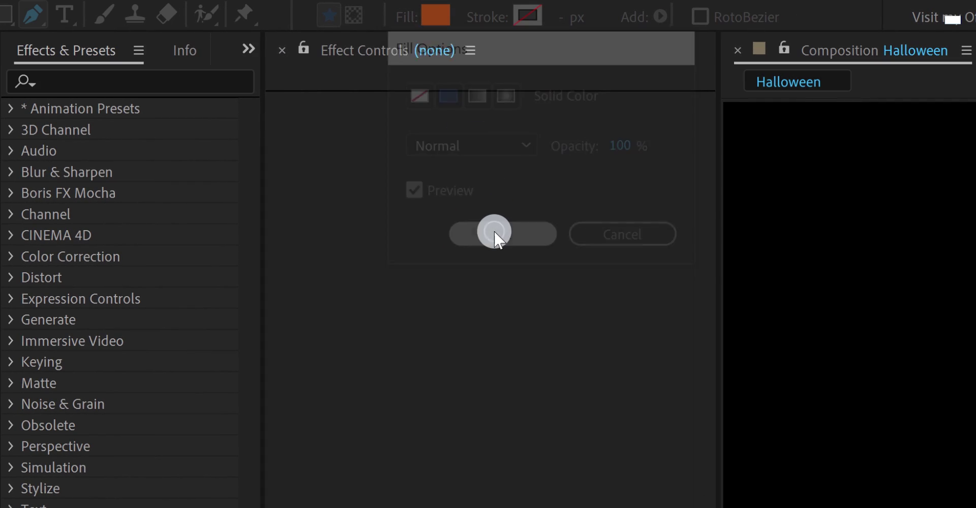
click(436, 18)
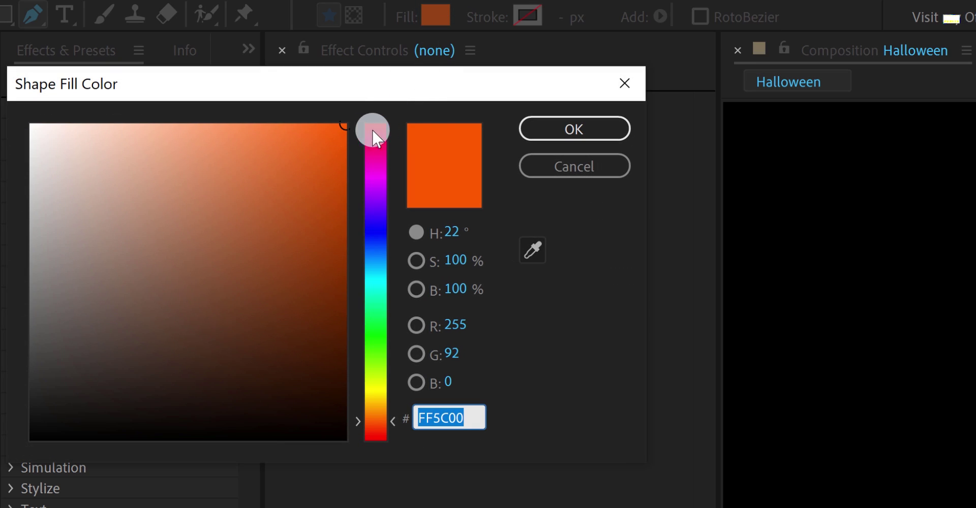
click(519, 133)
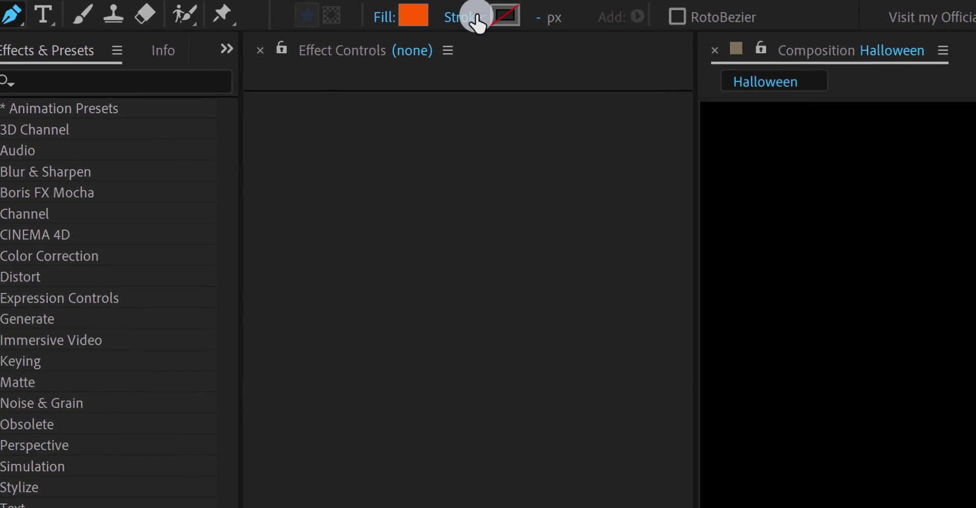
click(376, 18)
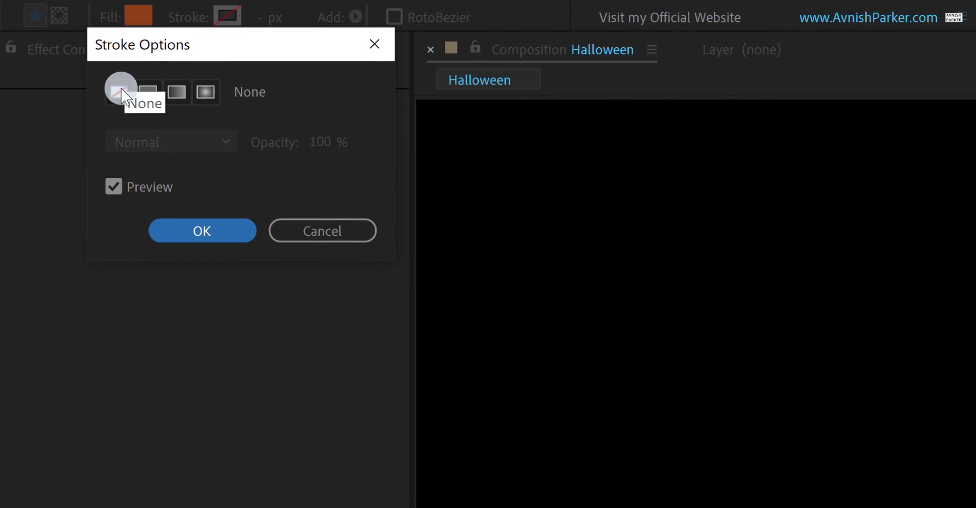
click(202, 218)
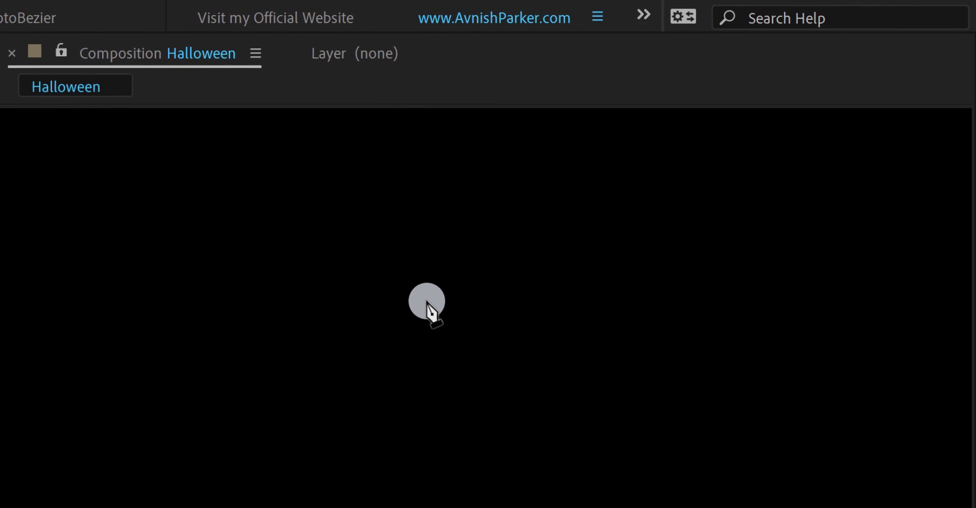
Draw a closed orange triangle in the upper middle, then drag a top-edge point to adjust it.
click(442, 289)
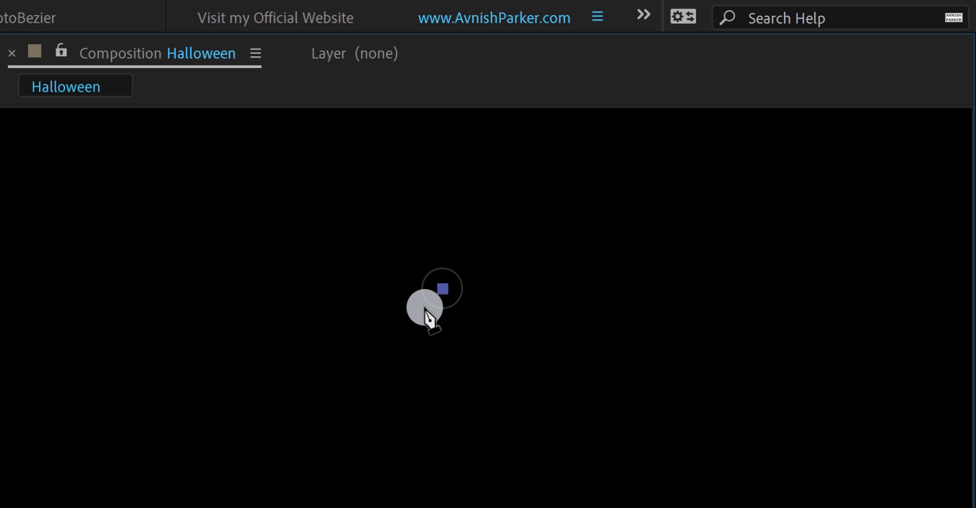
click(327, 254)
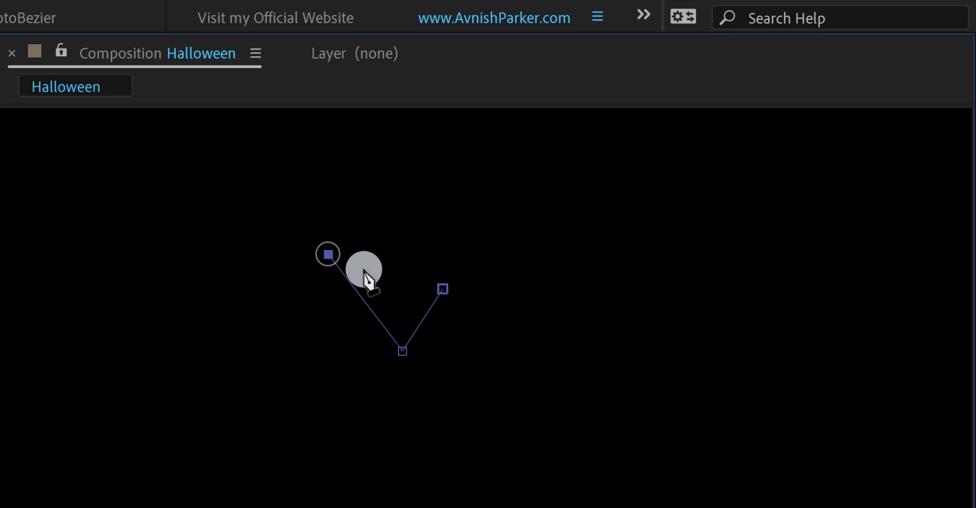
click(445, 290)
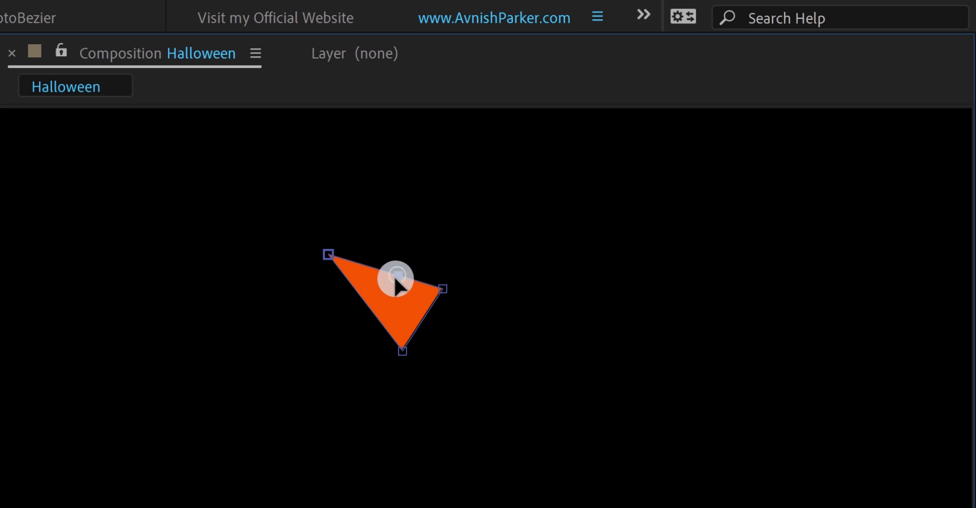
drag(393, 287, 396, 282)
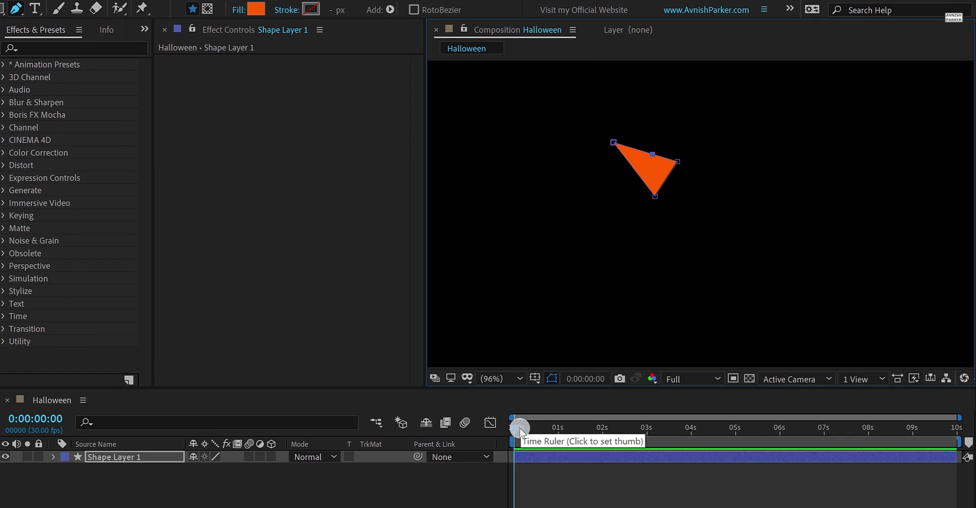
Rename Shape Layer 1 to Left_Eye.
click(519, 429)
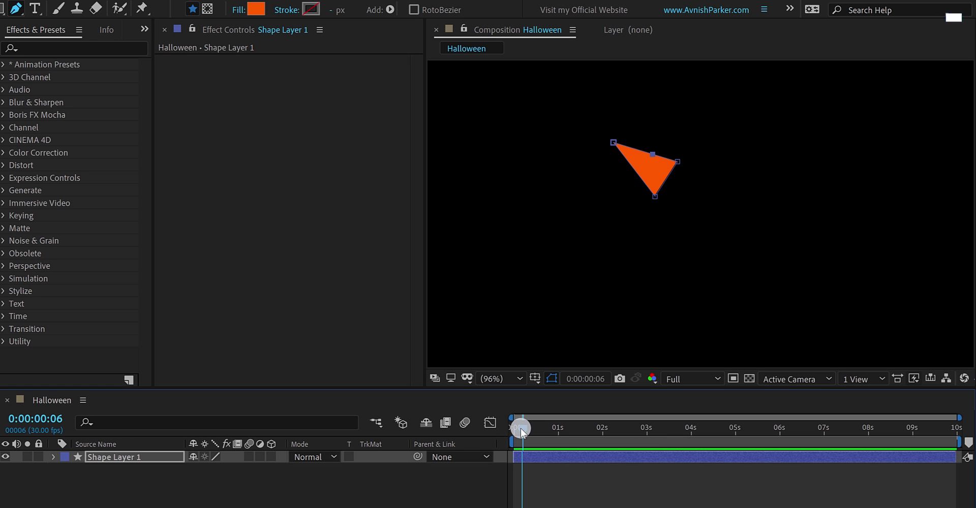
click(159, 457)
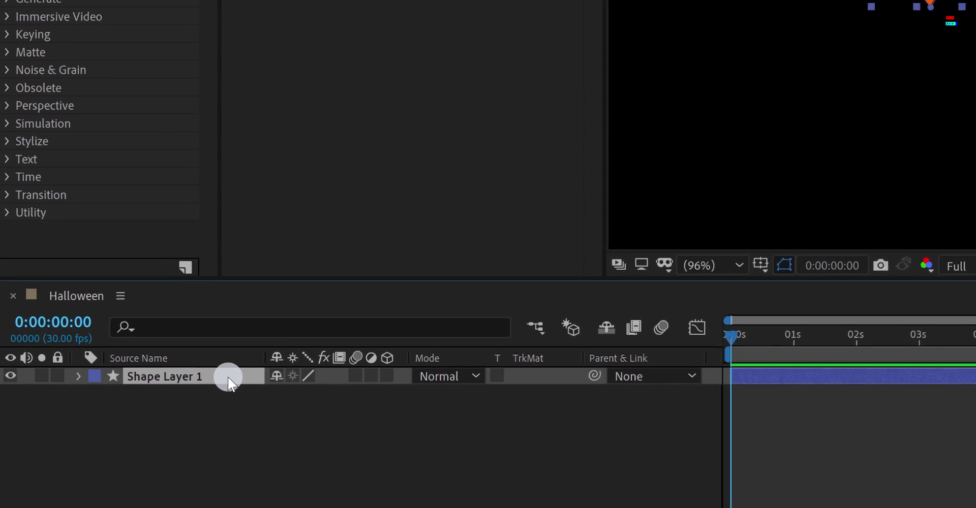
key(Return)
text(Left_E)
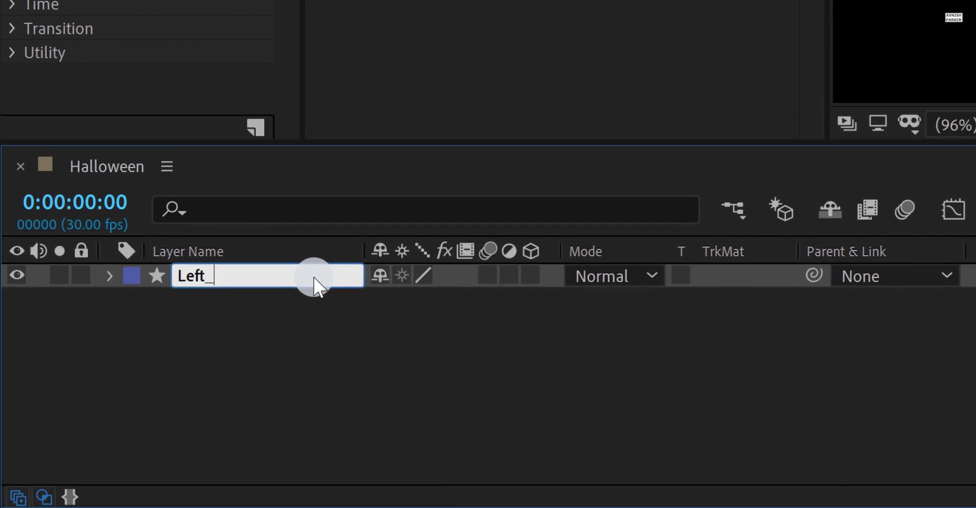
text(ye)
key(Return)
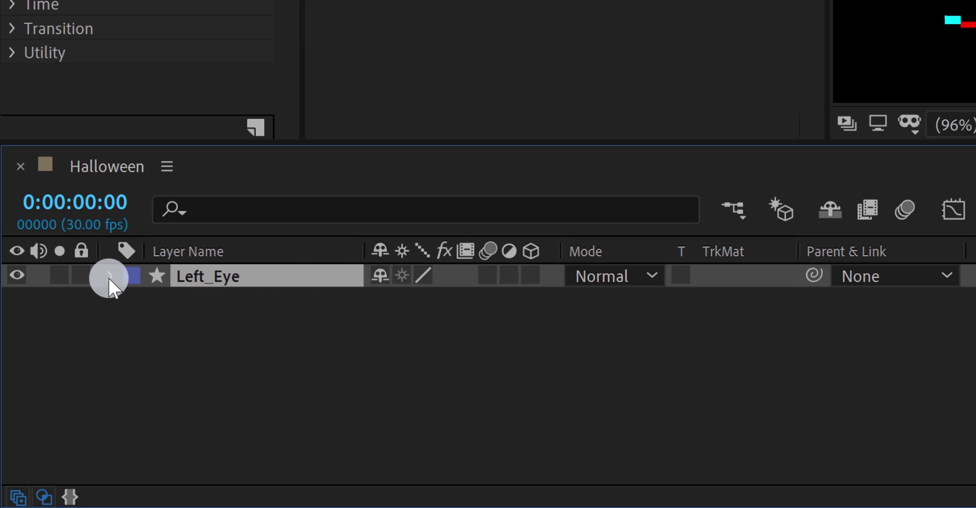
Expand Left_Eye's Contents > Shape 1 > Path 1 to reveal its Path property.
click(110, 277)
click(134, 302)
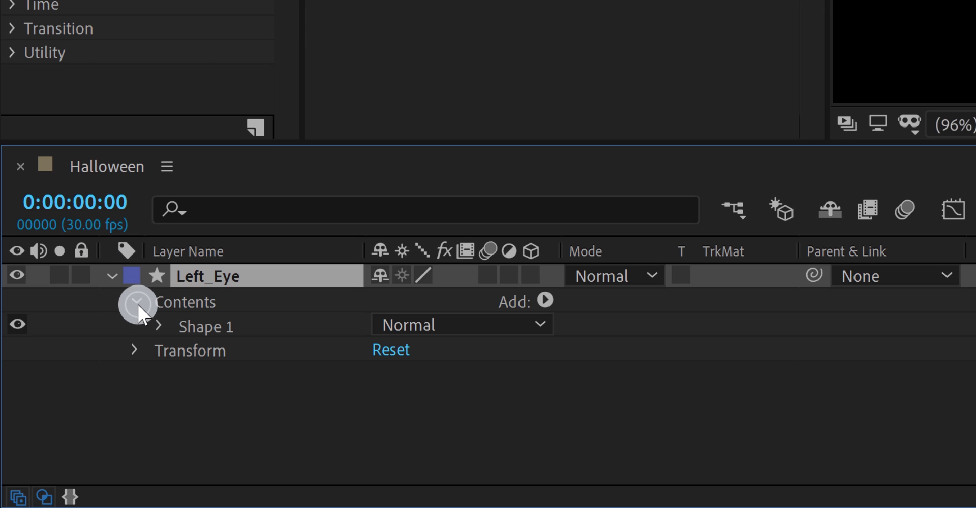
click(160, 325)
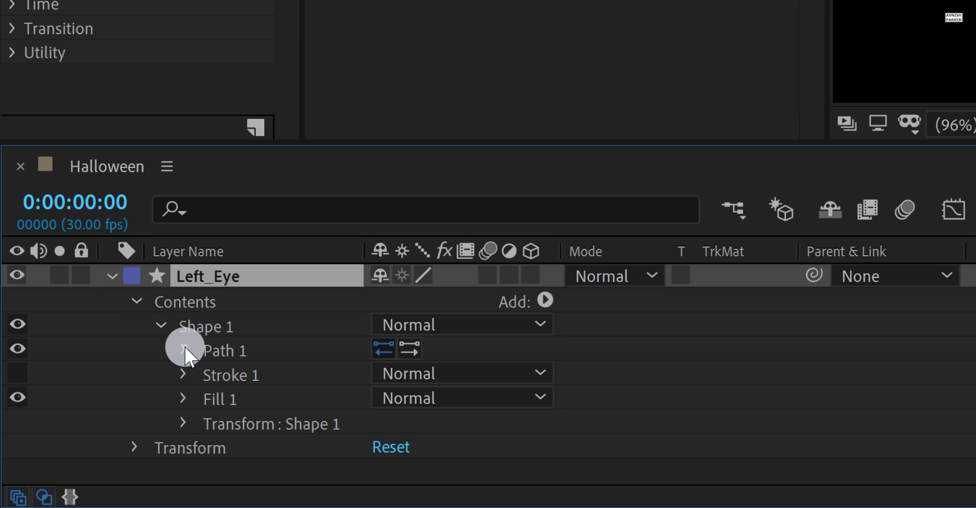
click(185, 349)
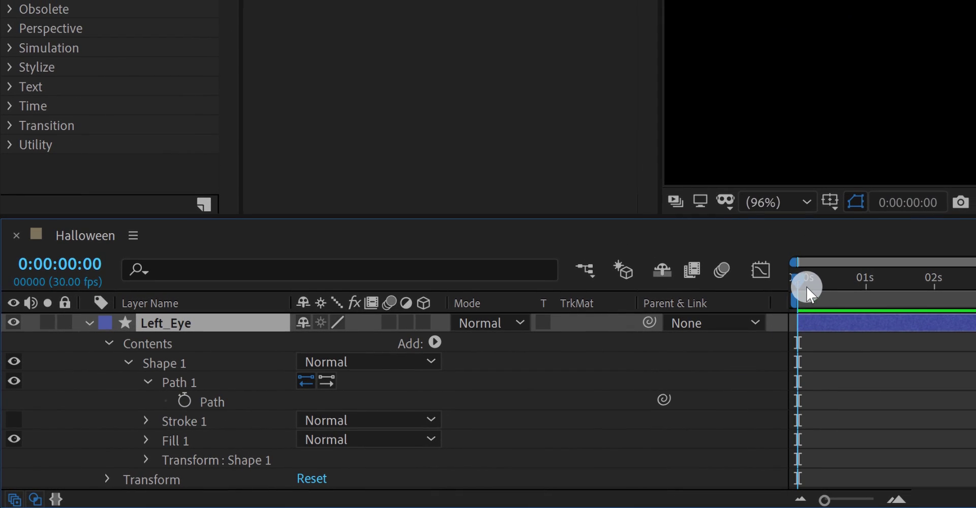
drag(809, 293, 791, 286)
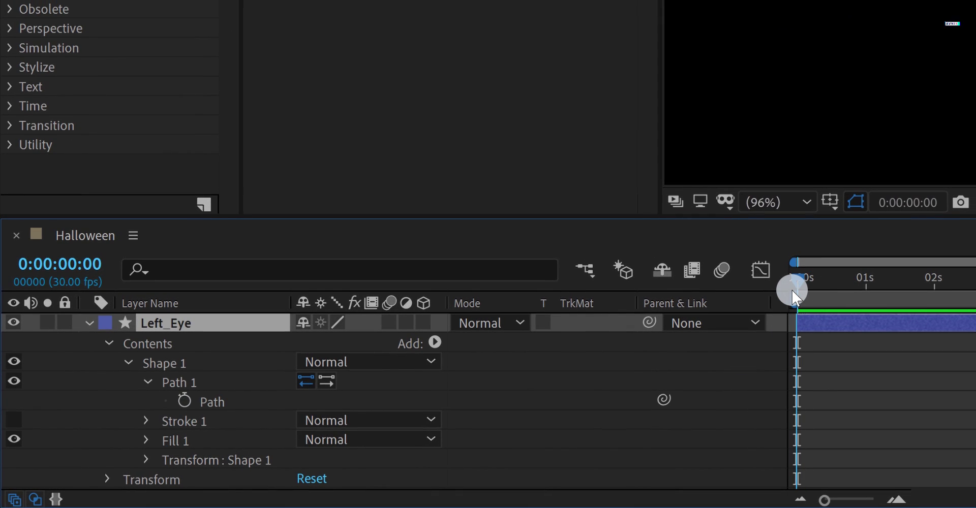
Set a Path keyframe at 0s and reshape the triangle into a closed V at 0:00:00:12.
click(184, 403)
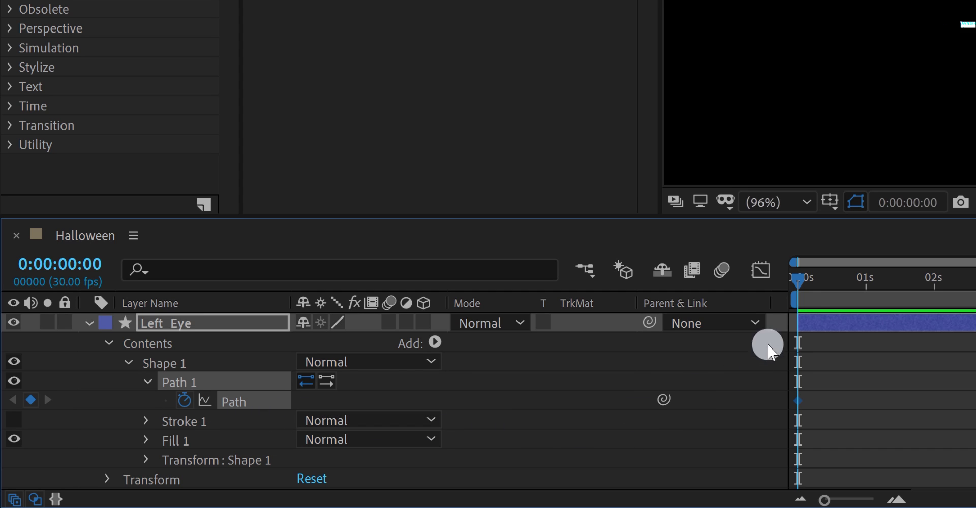
drag(801, 287, 825, 293)
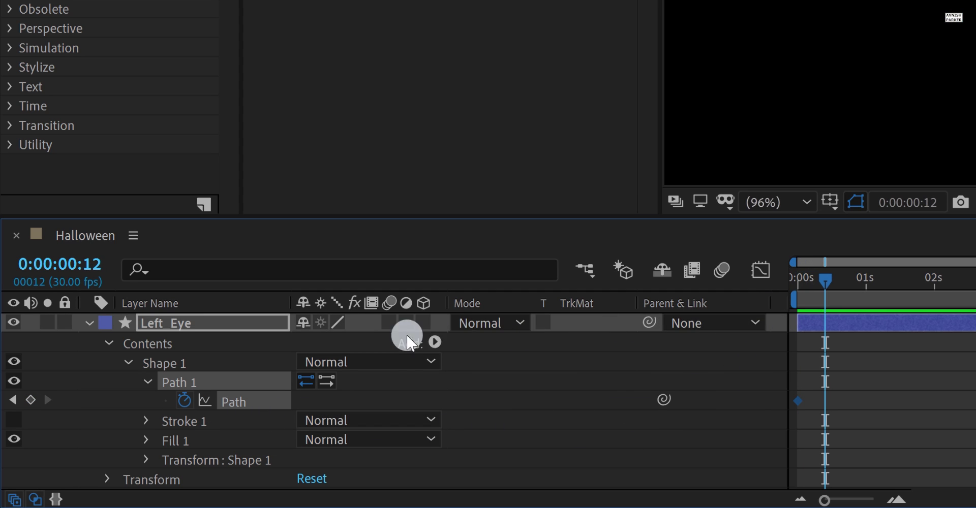
click(257, 324)
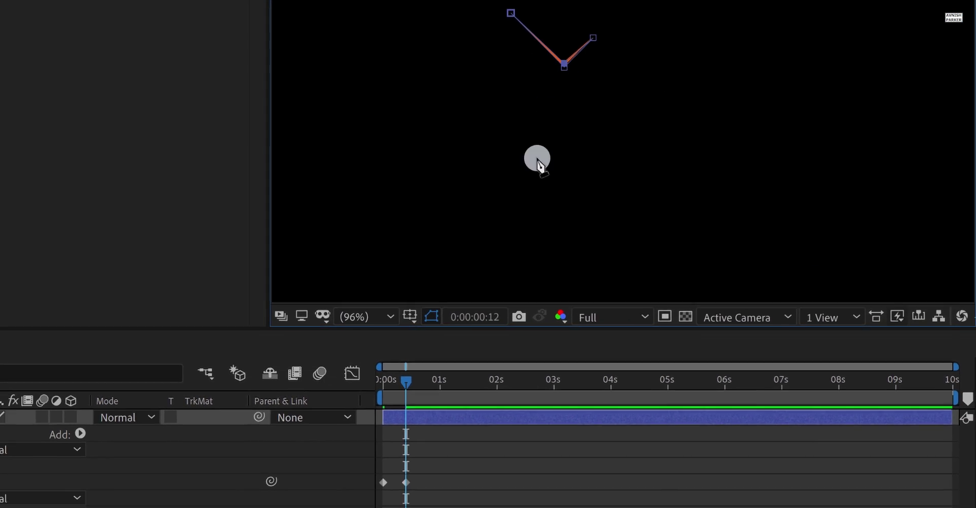
click(405, 456)
Copy the open-eye first keyframe and paste it at 0:00:00:25.
drag(400, 463, 387, 480)
key(ctrl+c)
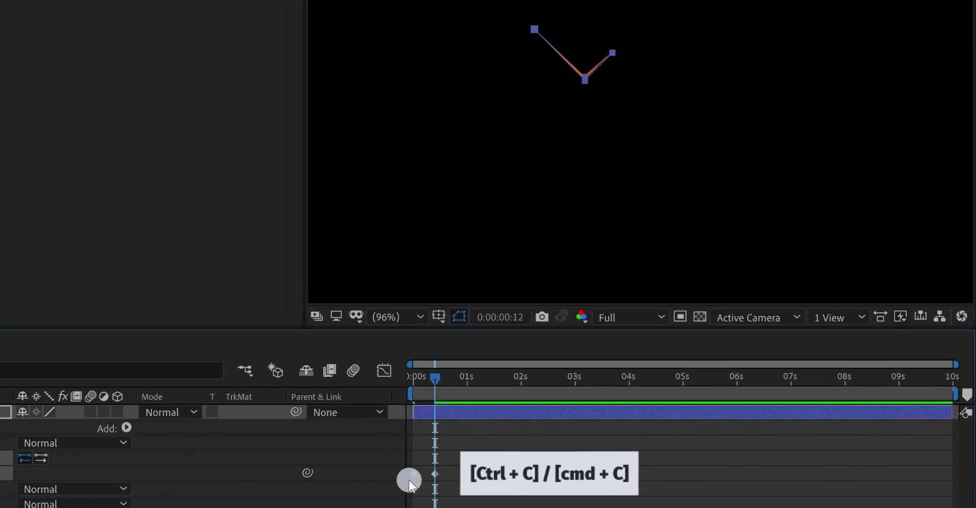
drag(465, 386, 469, 391)
key(ctrl+v)
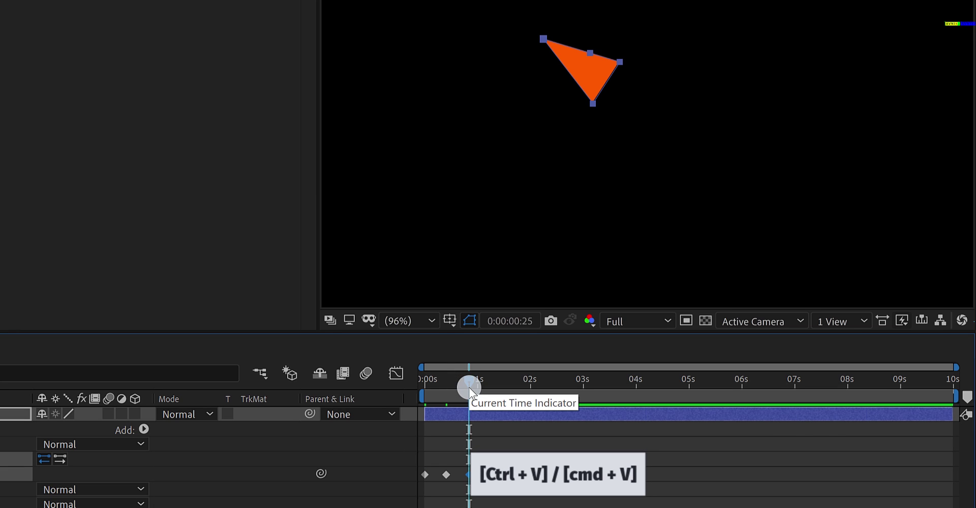
Preview the blink and apply Easy Ease (F9) to the three Path keyframes.
drag(439, 386, 415, 380)
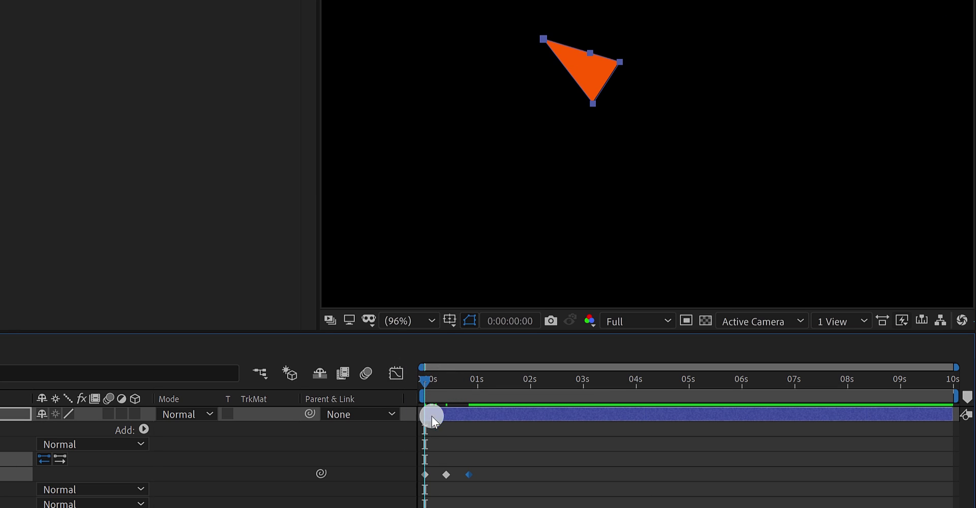
click(515, 451)
key(space)
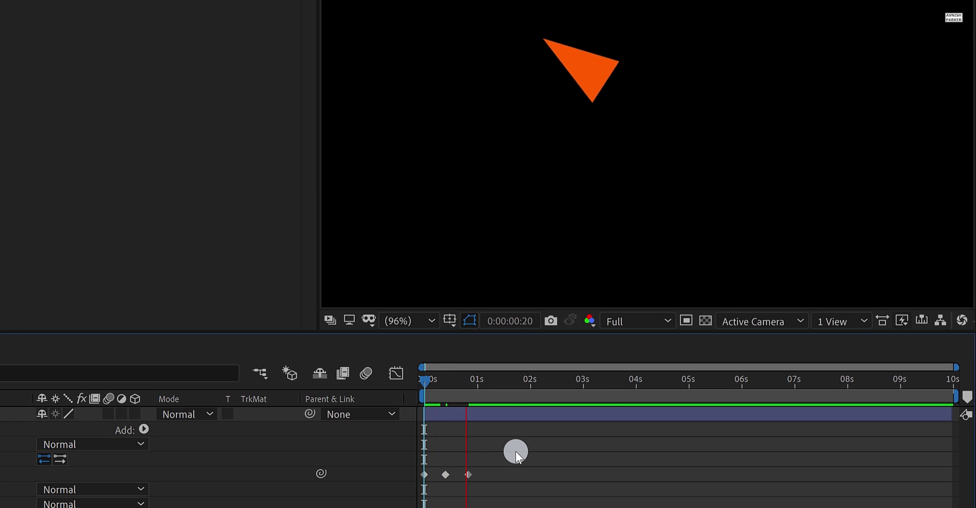
click(492, 388)
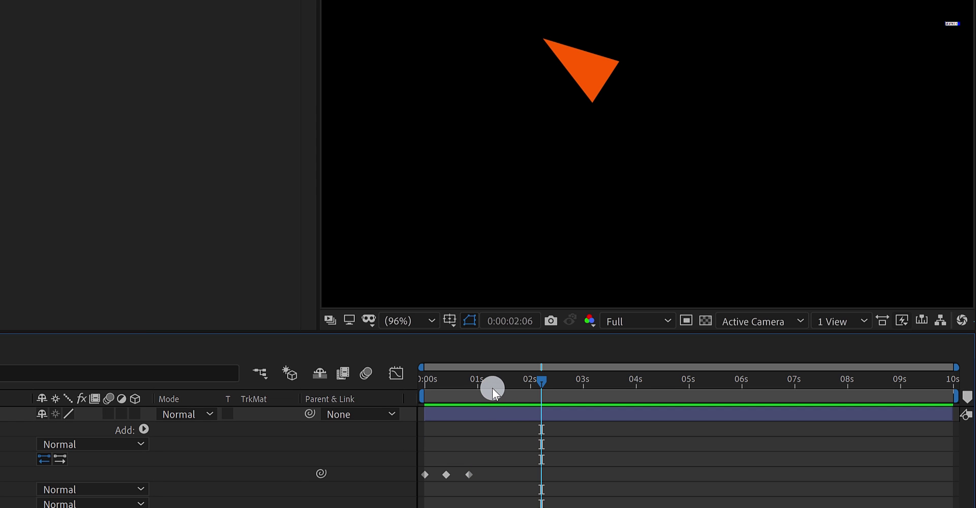
drag(492, 388, 416, 417)
drag(496, 462, 414, 484)
key(F9)
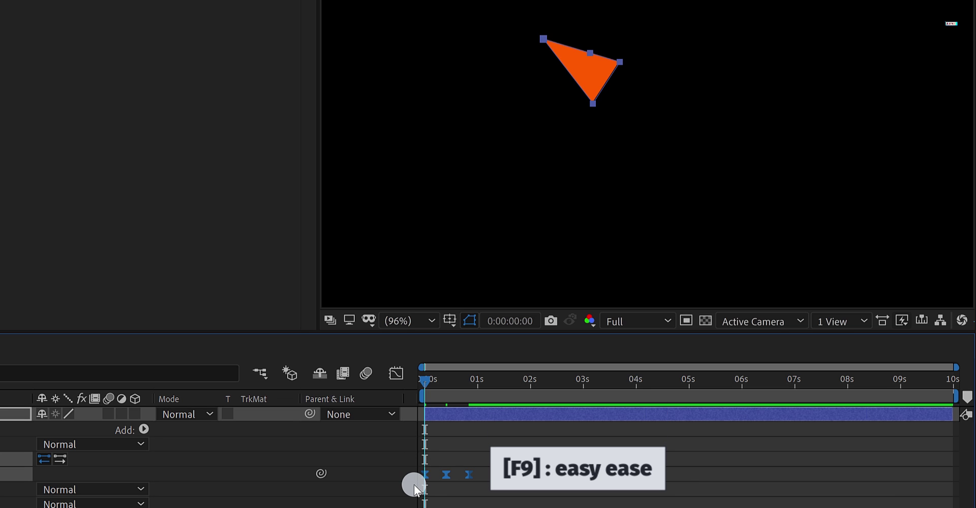
In the Graph Editor, set speed influences to 100% at the ends and about 18% into the middle keyframe.
click(400, 375)
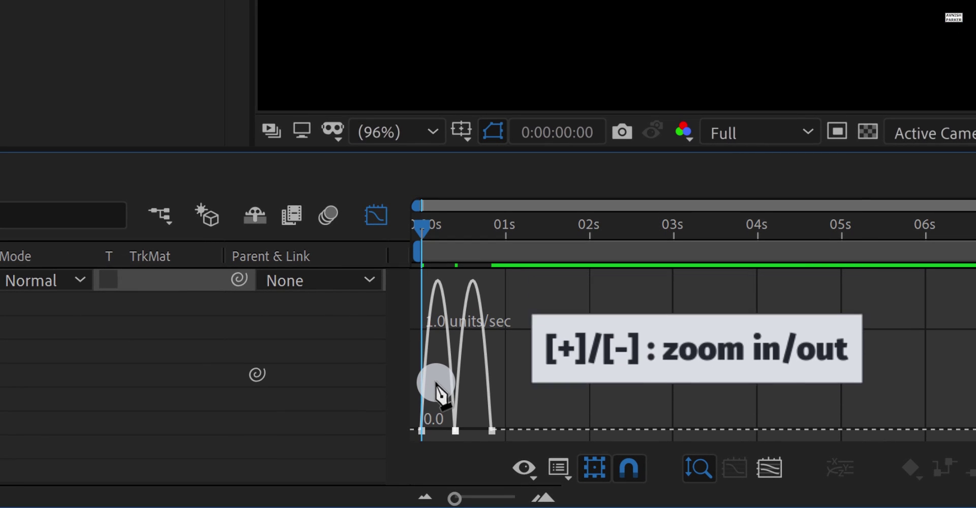
key(equal)
key(equal)
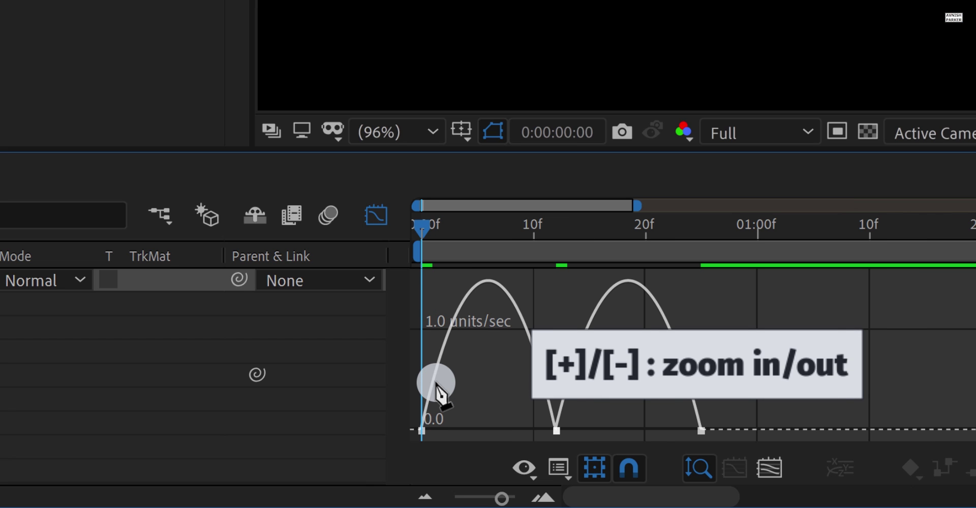
click(421, 430)
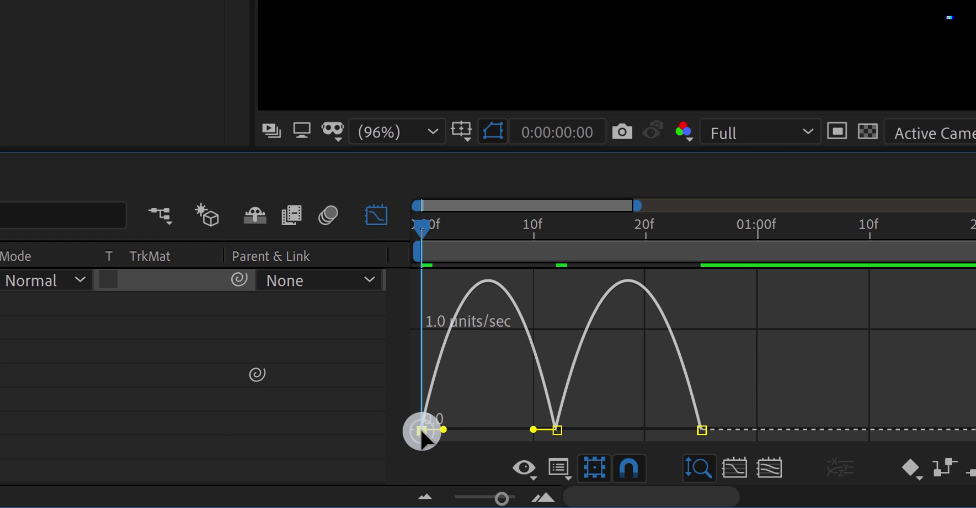
drag(442, 436, 552, 430)
drag(678, 436, 620, 439)
Alt-drag the last Path keyframe left to compress all keyframes proportionally, previewing before and after.
click(376, 215)
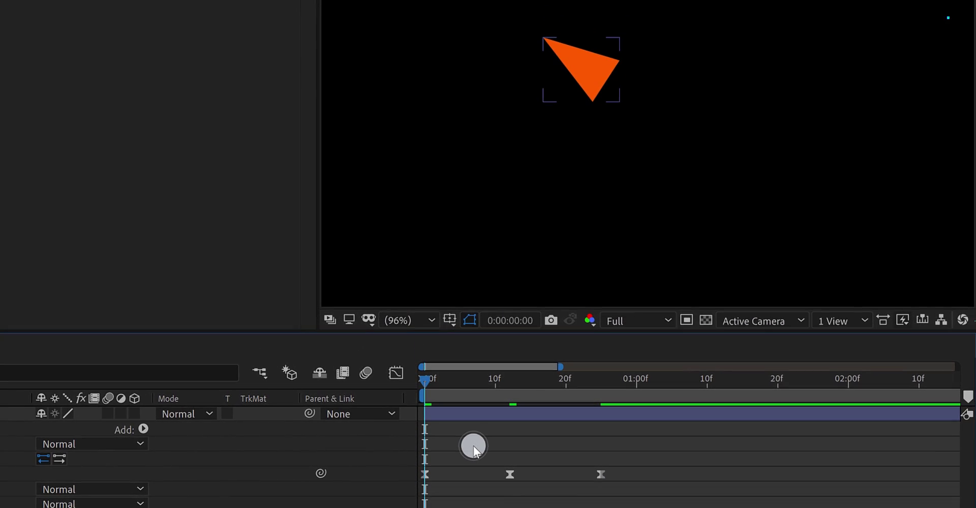
key(space)
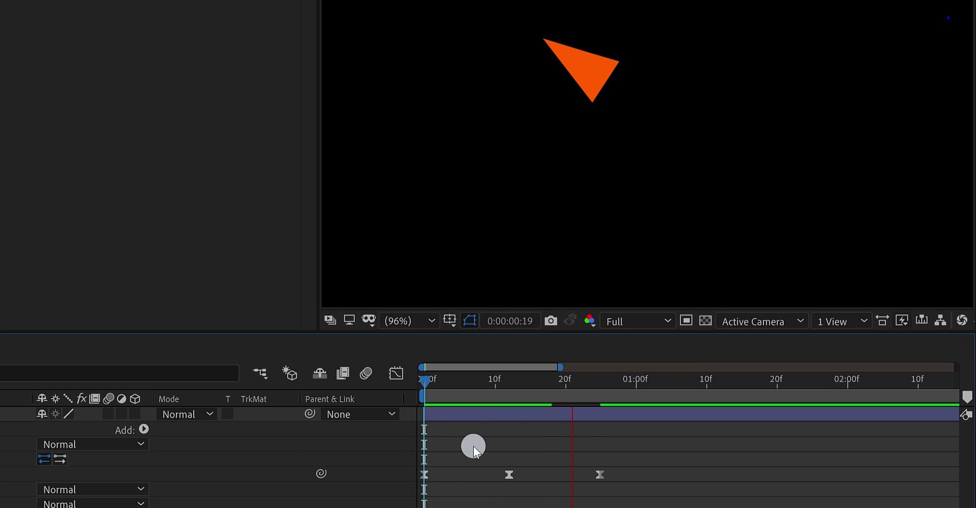
key(space)
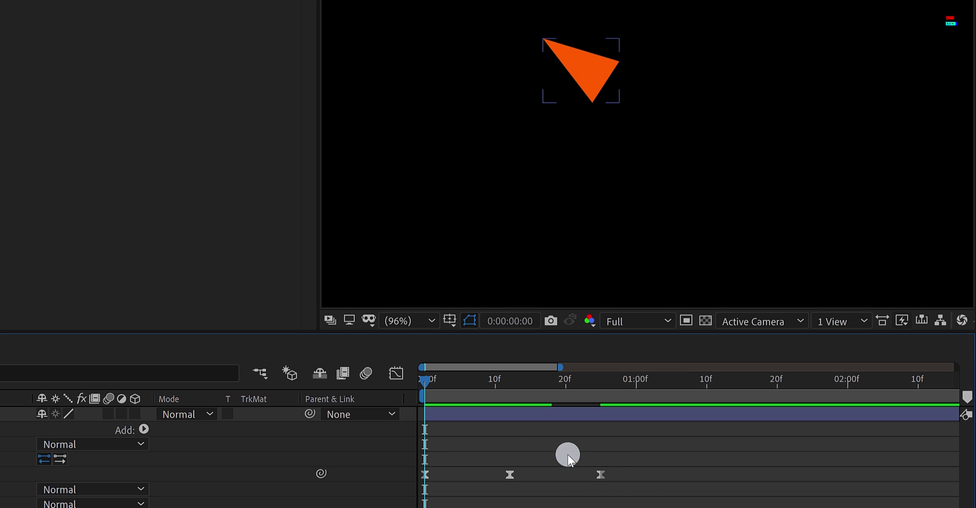
drag(615, 459, 409, 498)
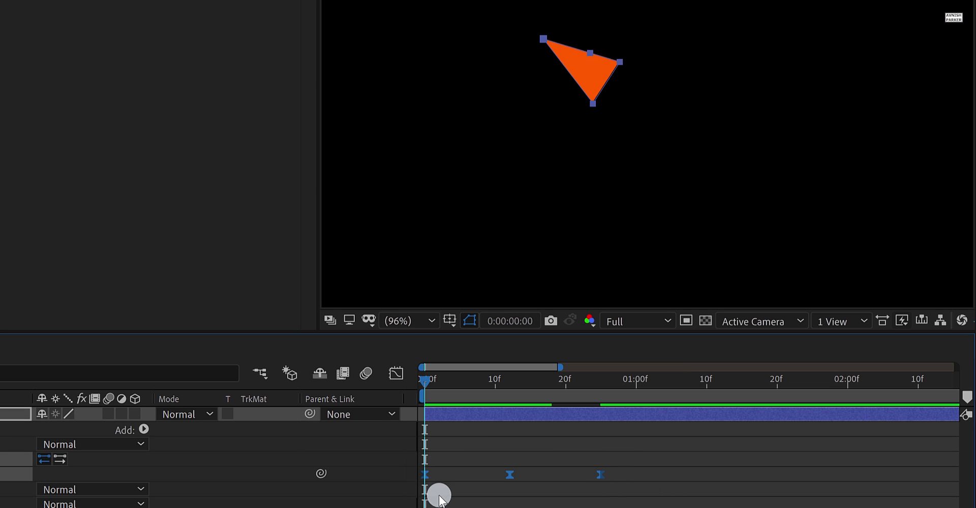
drag(600, 475, 572, 480)
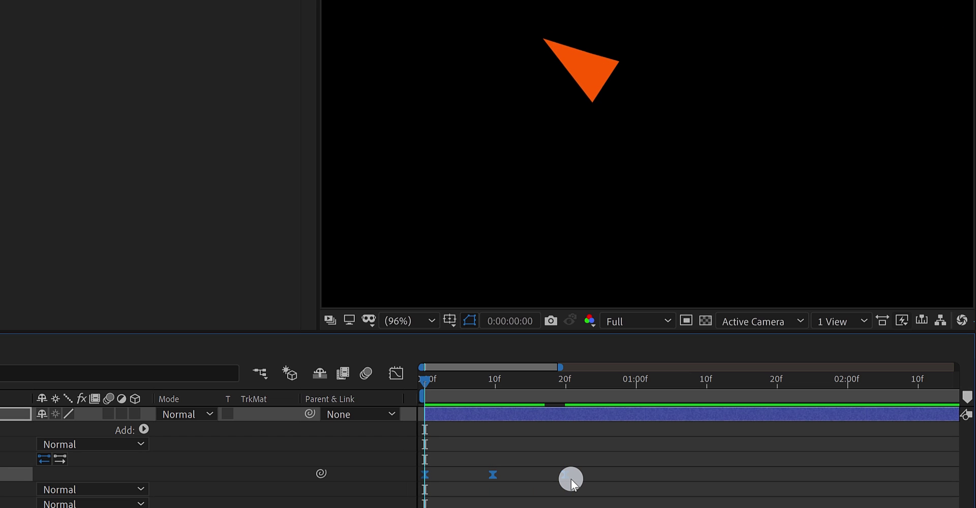
key(space)
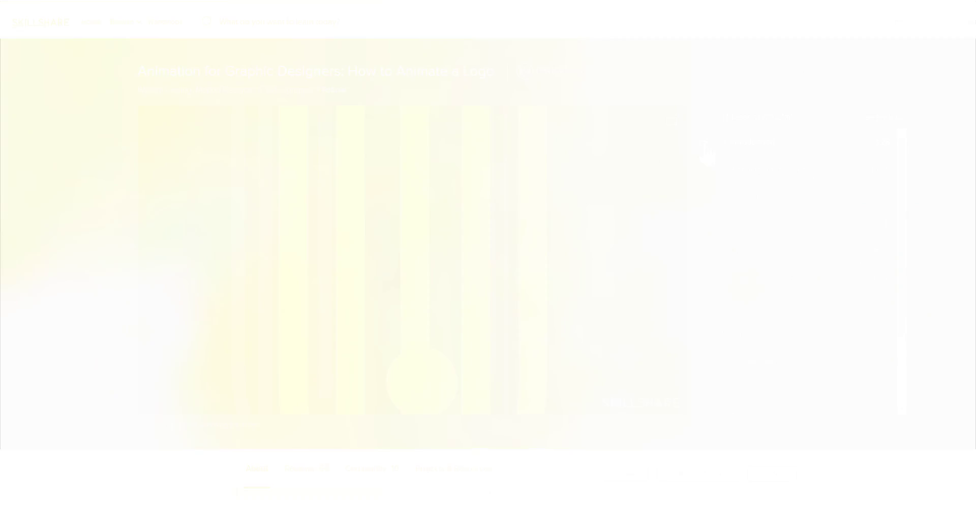
click(706, 143)
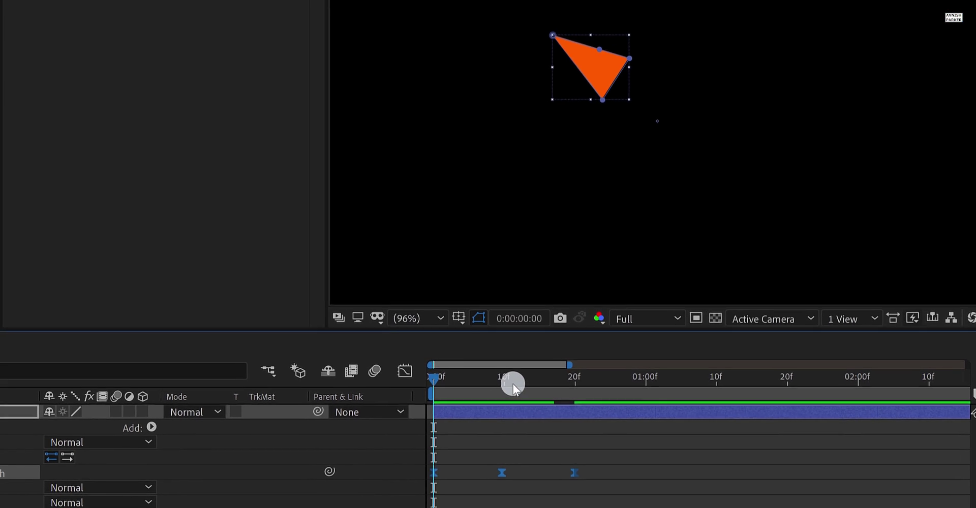
Duplicate the Left_Eye layer and rename the copy Right_Eye.
drag(511, 383, 714, 362)
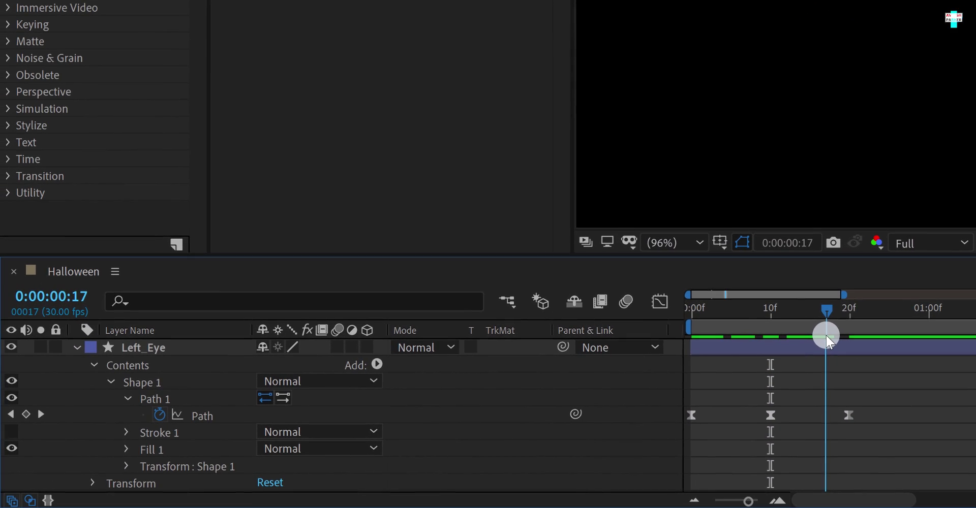
click(74, 348)
click(179, 350)
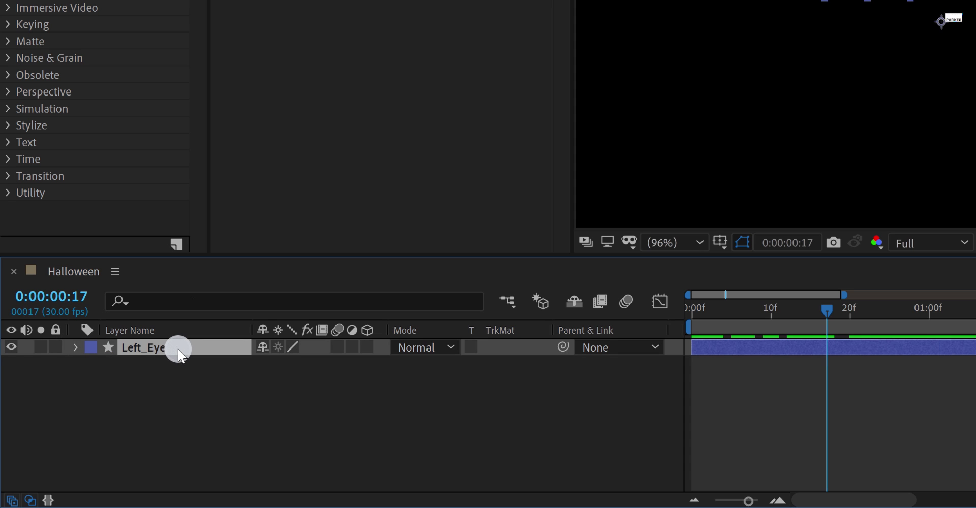
key(ctrl+d)
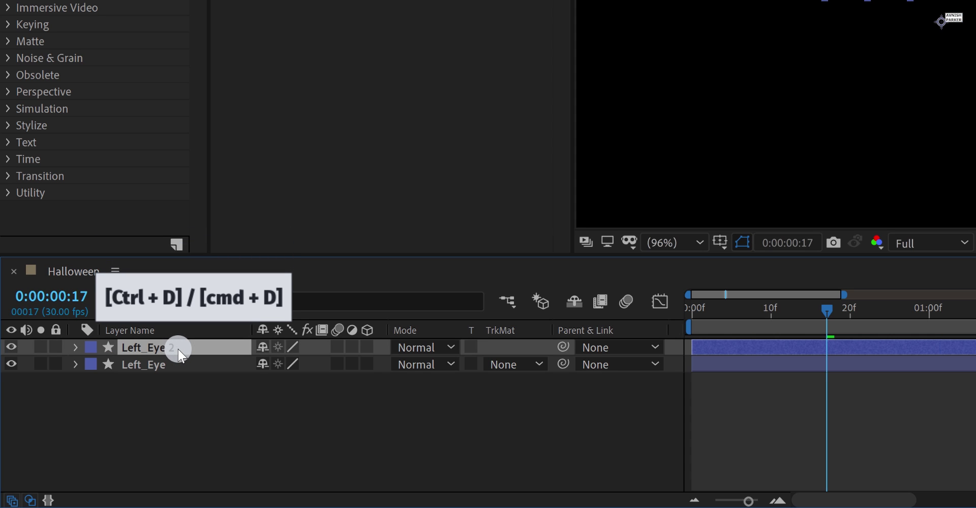
key(Return)
key(Right)
key(BackSpace)
key(BackSpace)
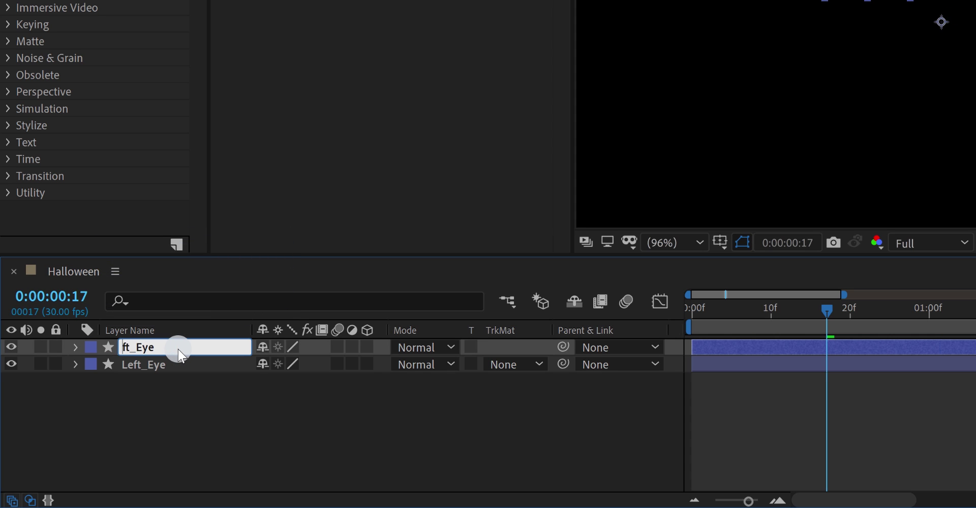
key(Delete)
key(Delete)
text(Right)
key(Return)
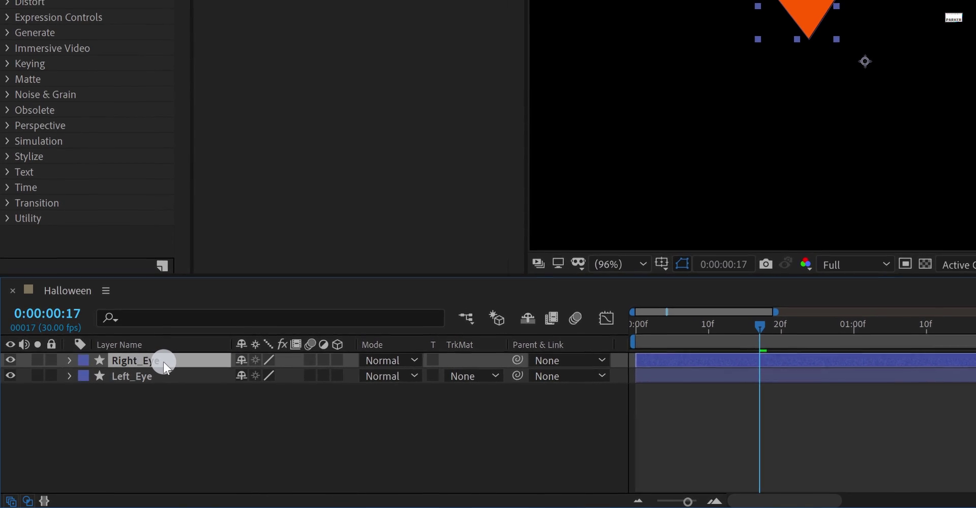
Mirror Right_Eye with Transform > Flip Horizontal.
right_click(163, 361)
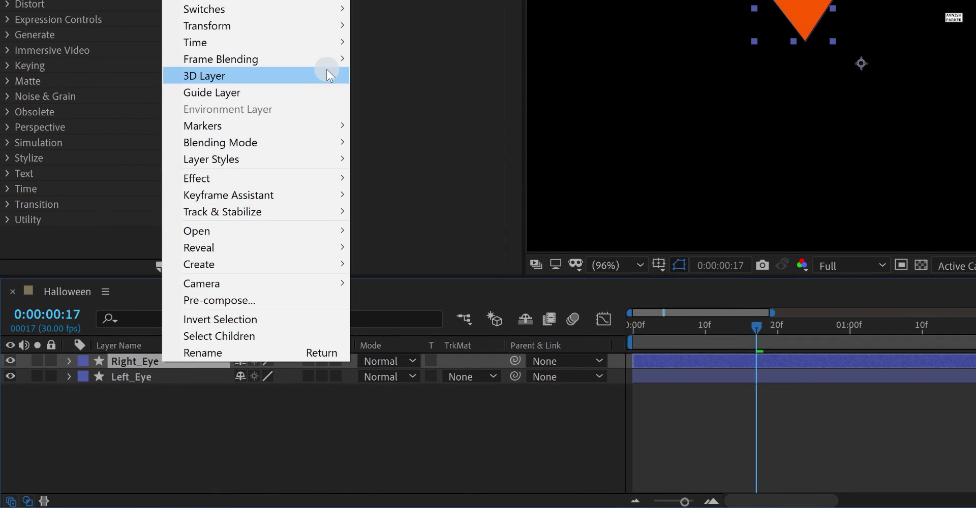
mouse_move(323, 34)
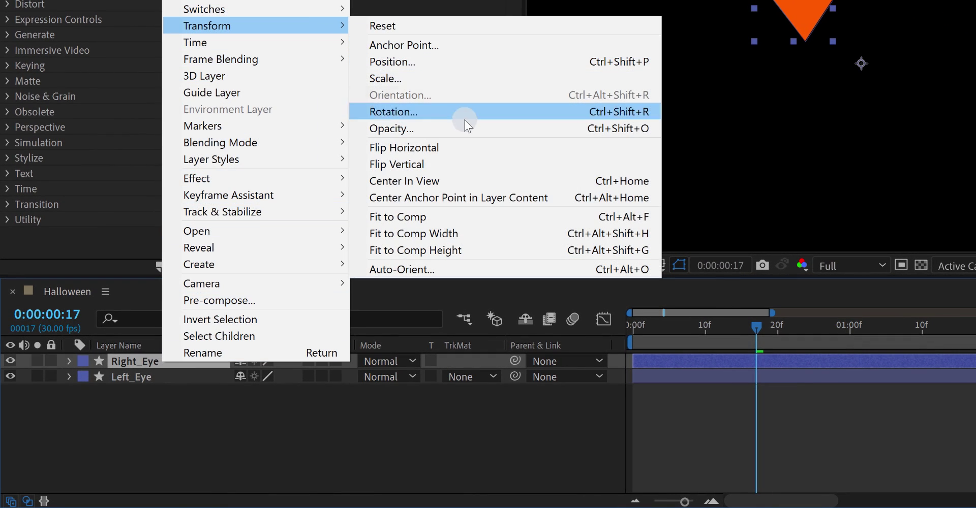
click(469, 148)
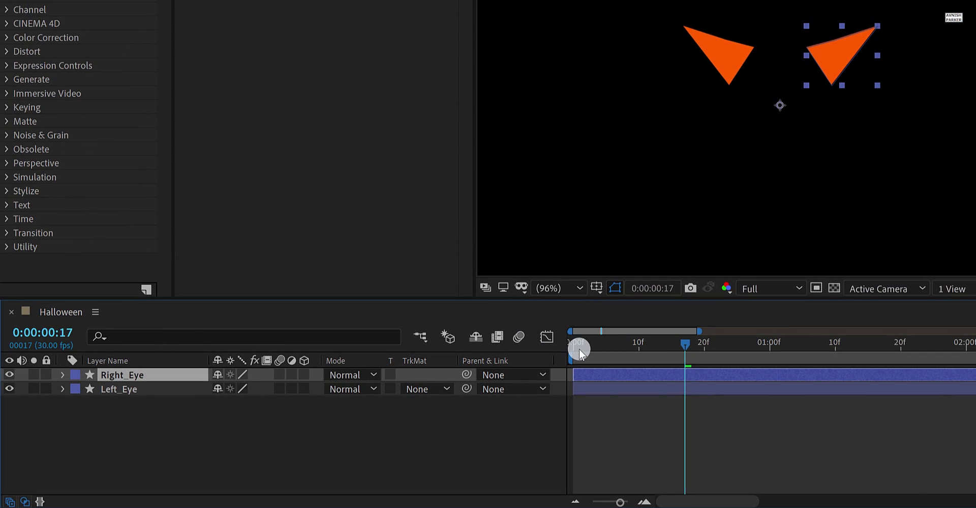
mouse_move(579, 349)
mouse_down()
mouse_move(569, 348)
mouse_move(650, 358)
mouse_up()
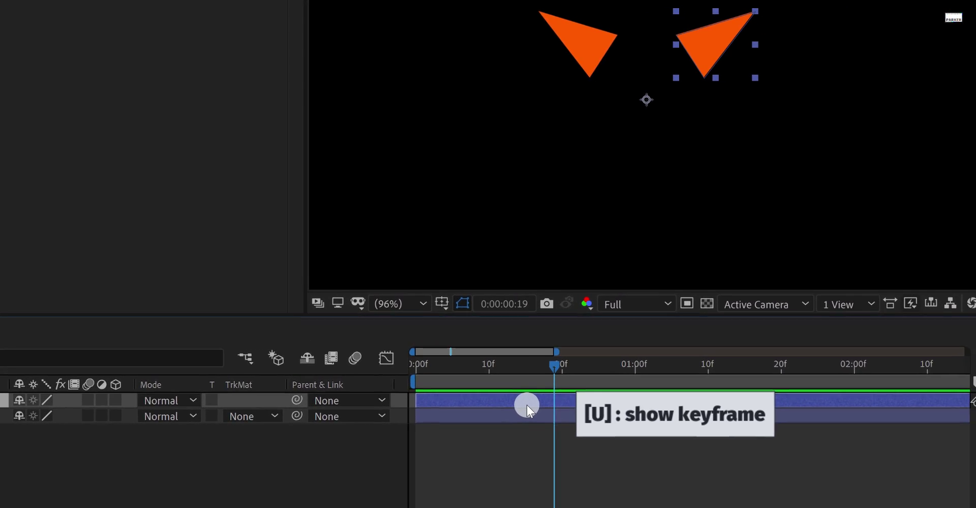
Copy Right_Eye's three Path keyframes and paste them at 0:00:02:00.
key(u)
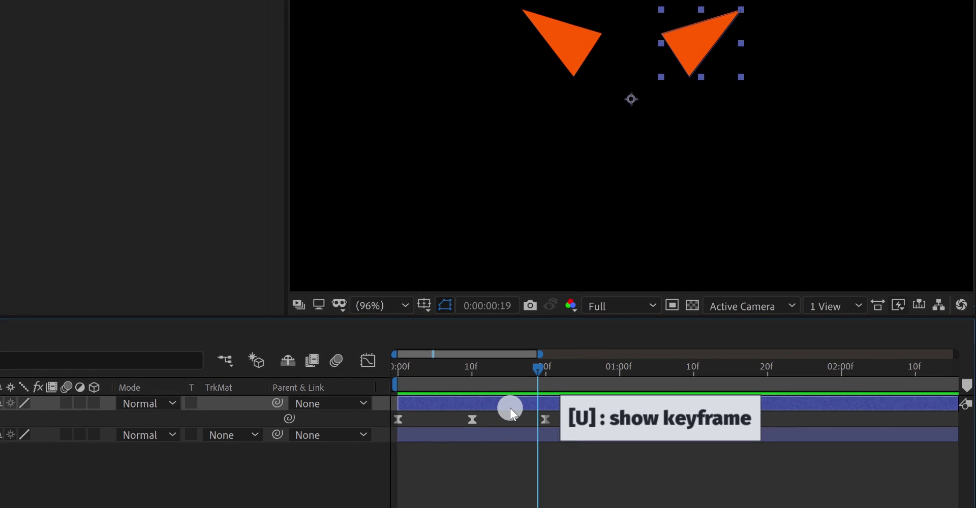
drag(538, 368, 597, 380)
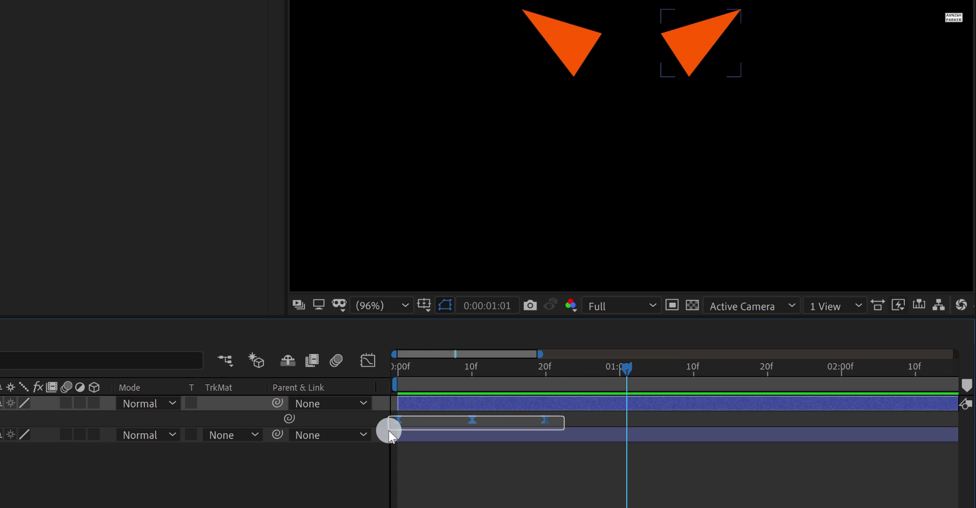
drag(389, 431, 389, 431)
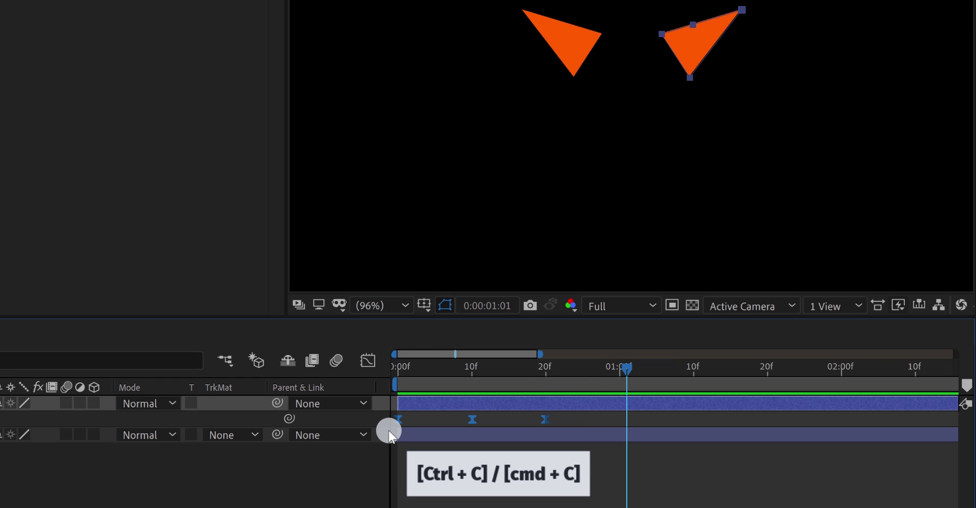
click(840, 367)
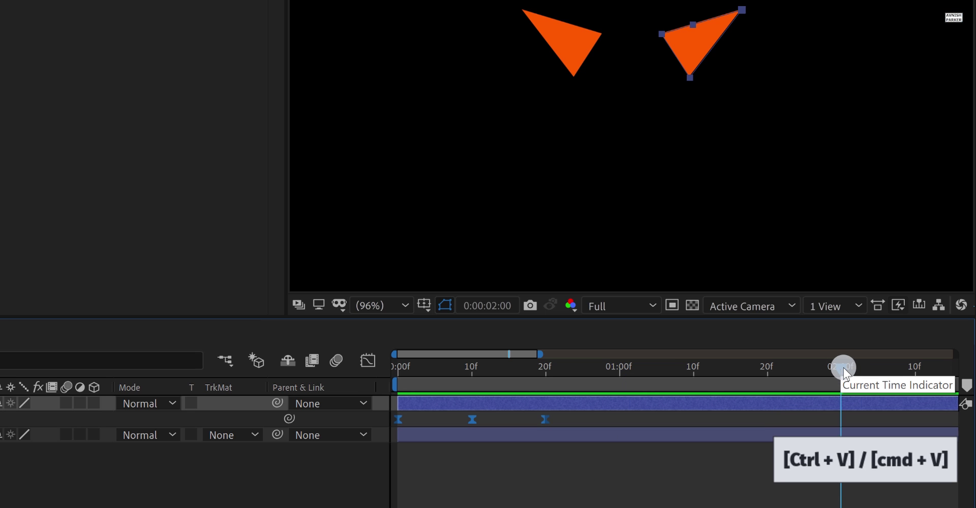
key(ctrl+v)
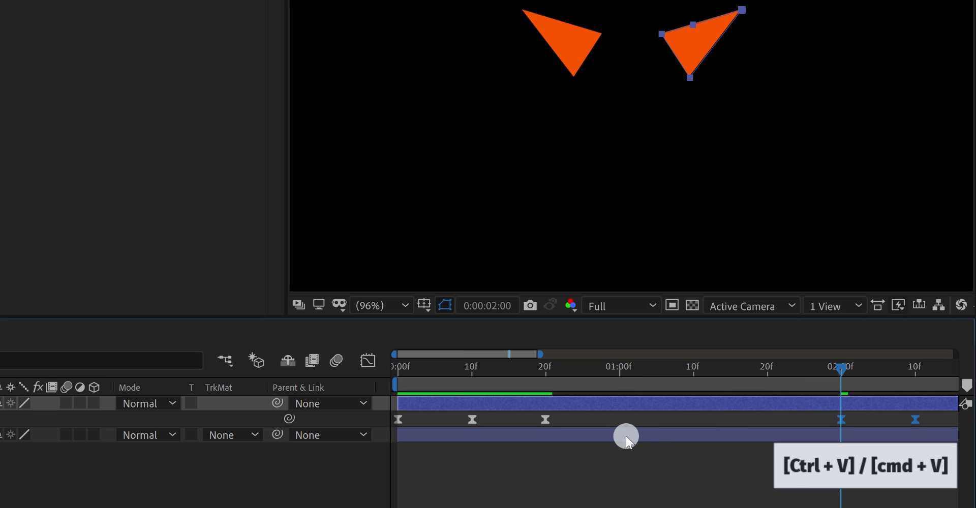
Paste Left_Eye's Path keyframes at 2 seconds too, then zoom the timeline out.
click(626, 436)
key(u)
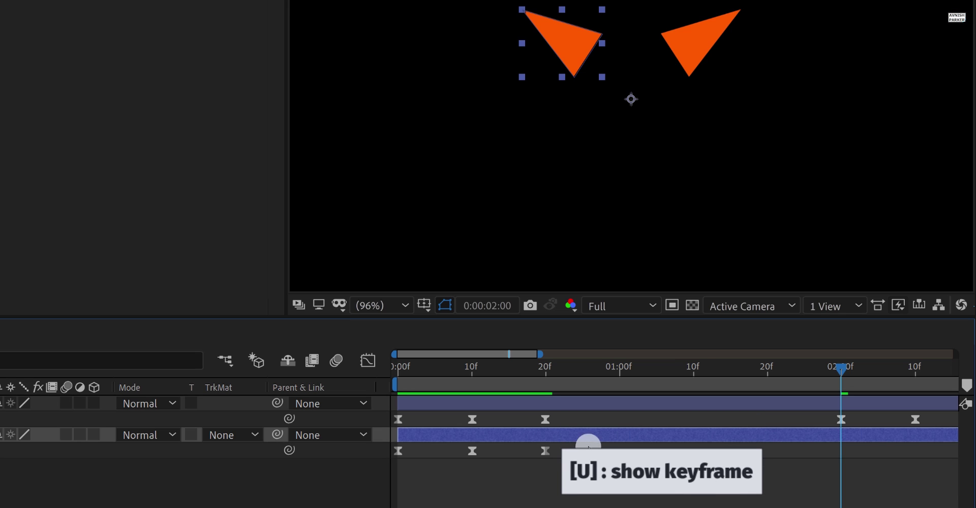
drag(563, 456, 393, 472)
key(ctrl+c)
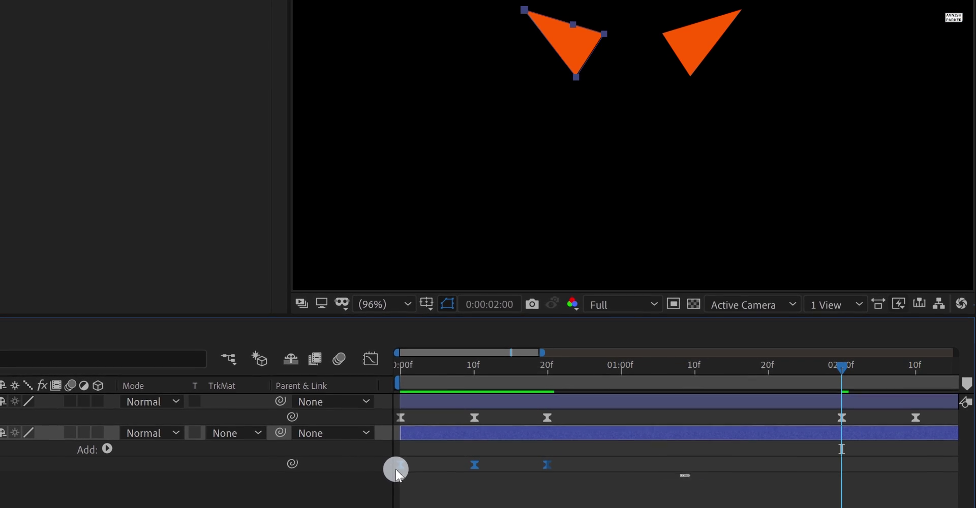
key(ctrl+v)
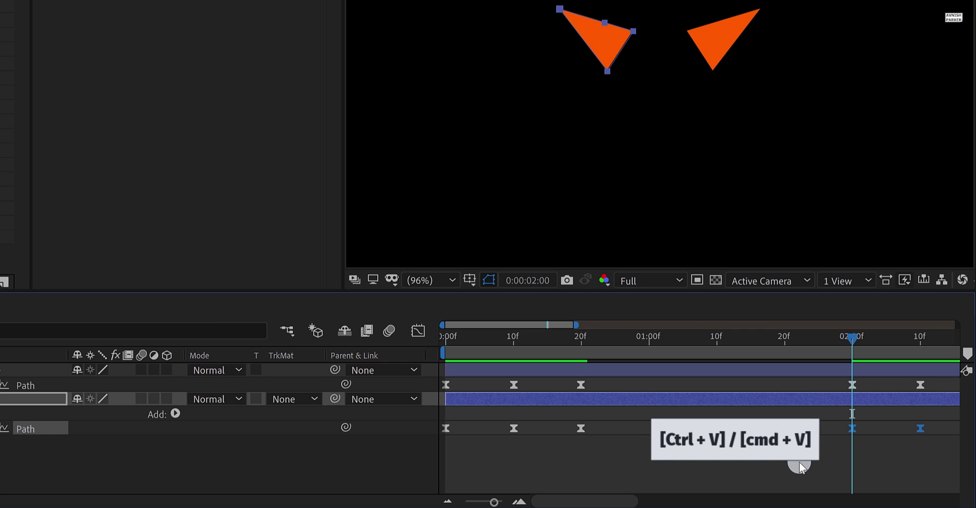
key(minus)
key(minus)
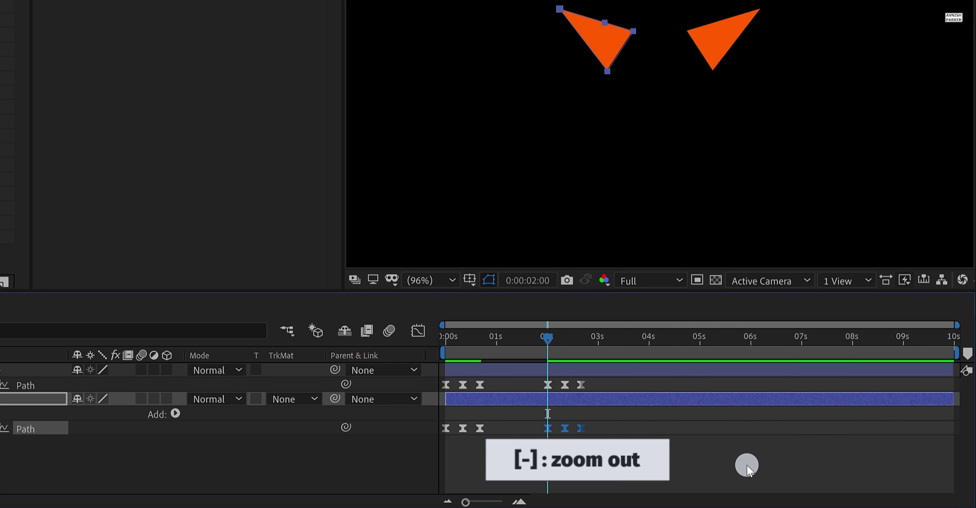
key(space)
click(746, 464)
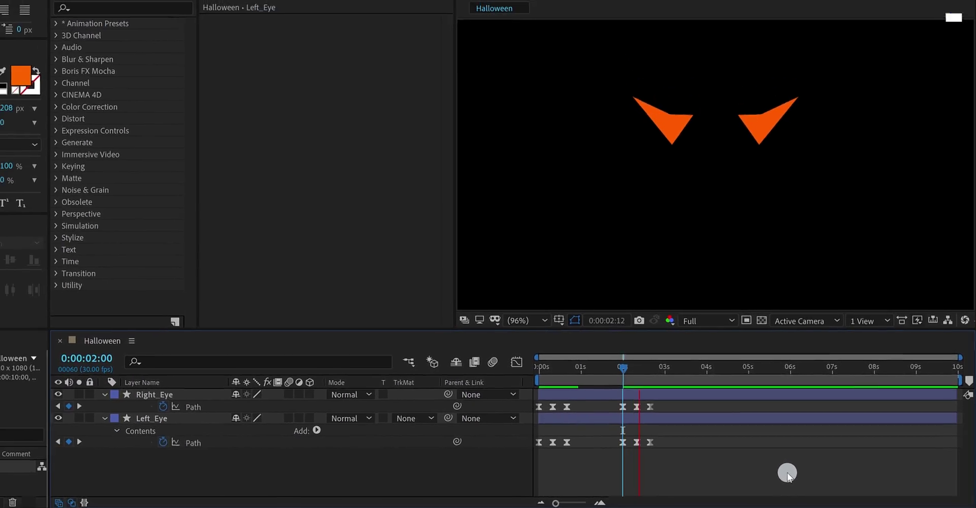
Collapse both eye layers and draw a closed orange triangle nose below the eyes.
key(space)
click(186, 405)
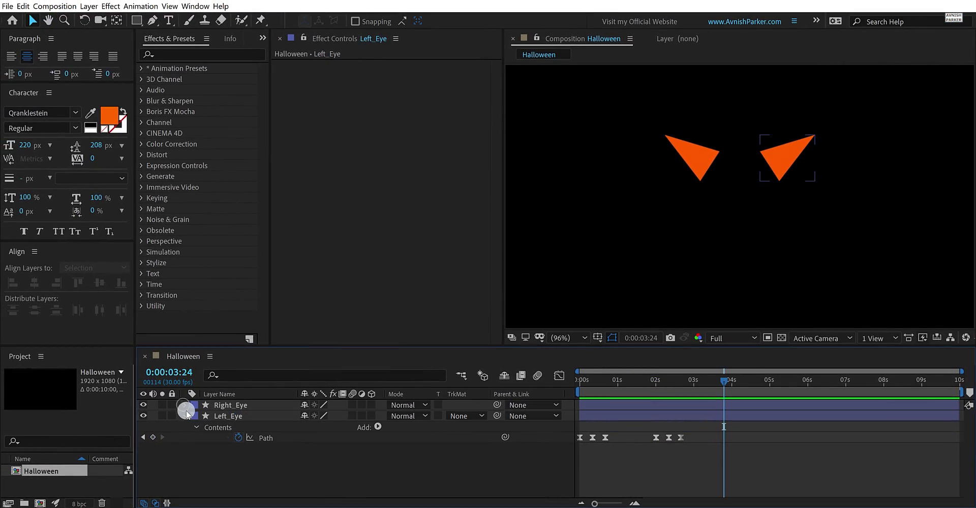
click(186, 416)
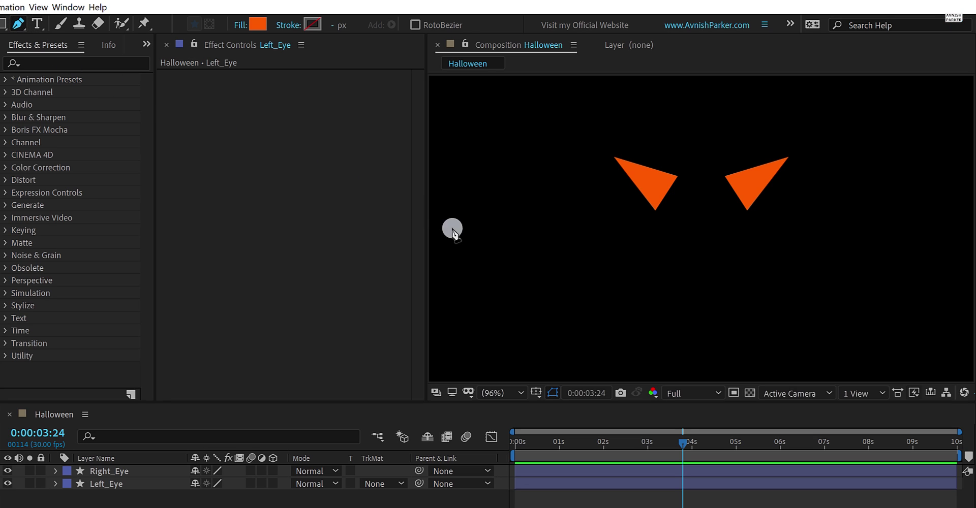
click(696, 215)
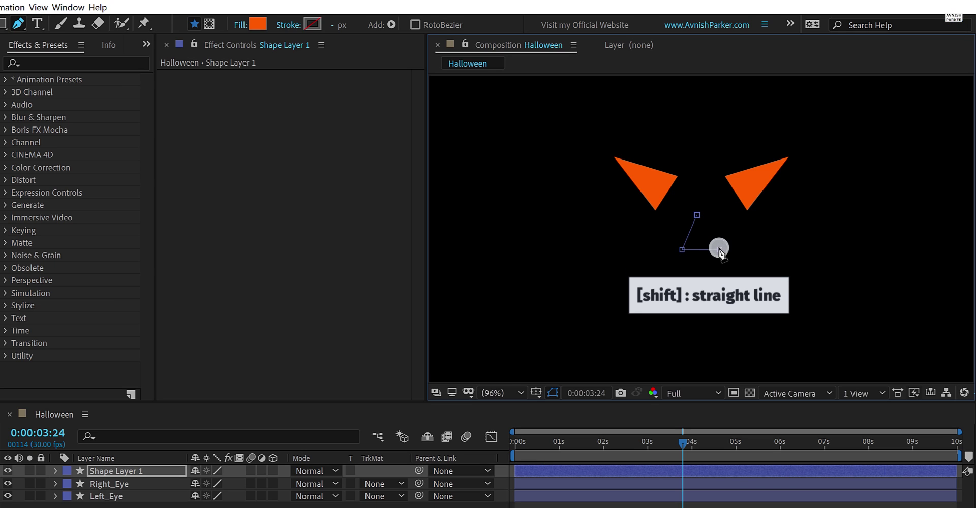
click(696, 215)
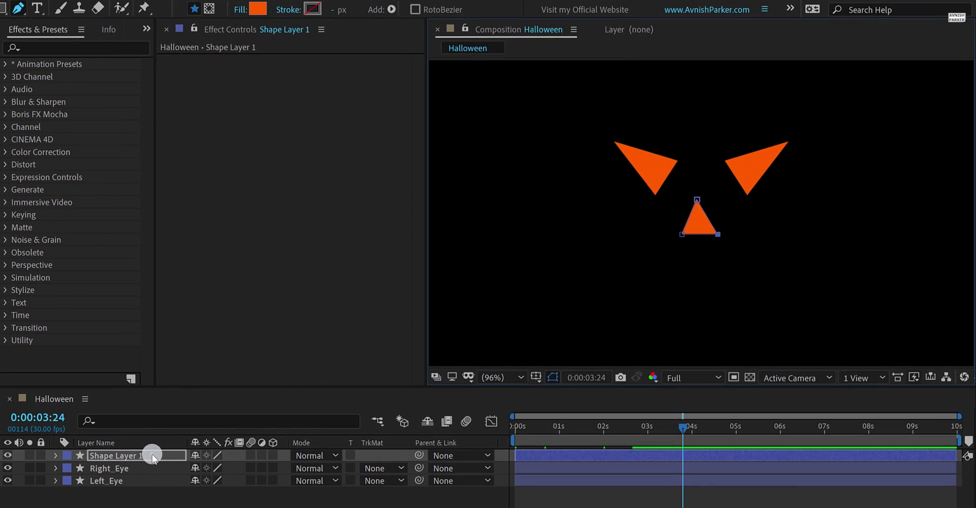
Rename the new layer Nose and nudge it up and right into place.
key(ctrl+a)
text(Nose)
key(Return)
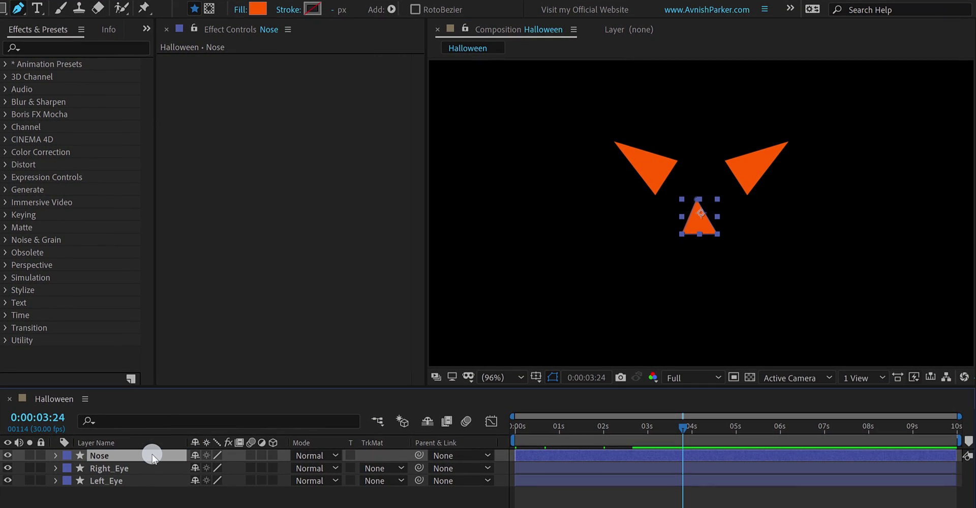
key(v)
key(shift+Up)
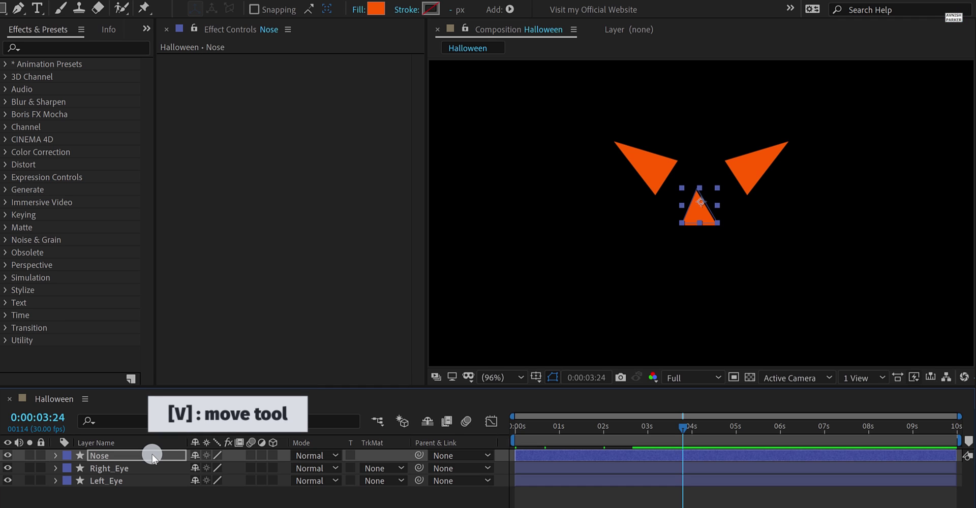
key(Right)
key(Right)
key(Right)
key(Right)
key(Right)
key(Right)
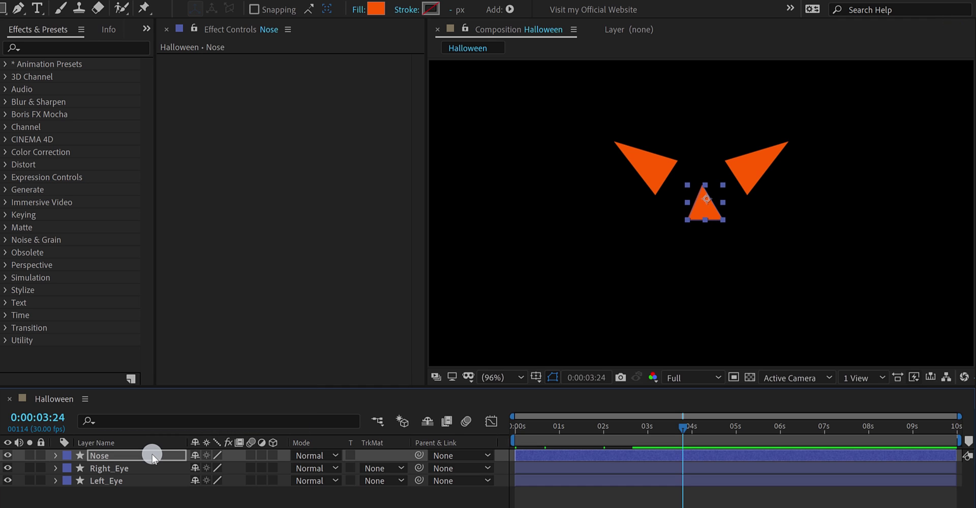
click(158, 497)
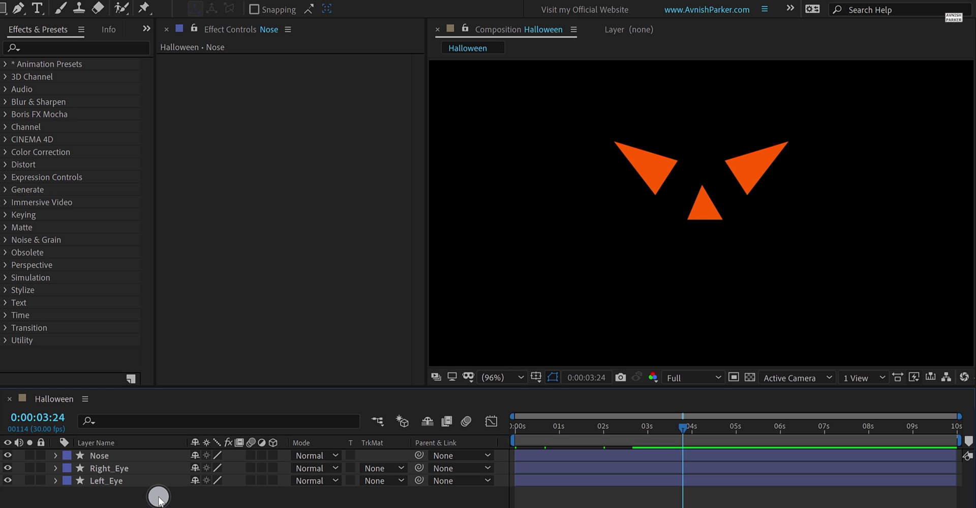
Select the Nose triangle's top and bottom-left corner points with the Pen tool.
click(148, 456)
scroll(715, 234, up, 3)
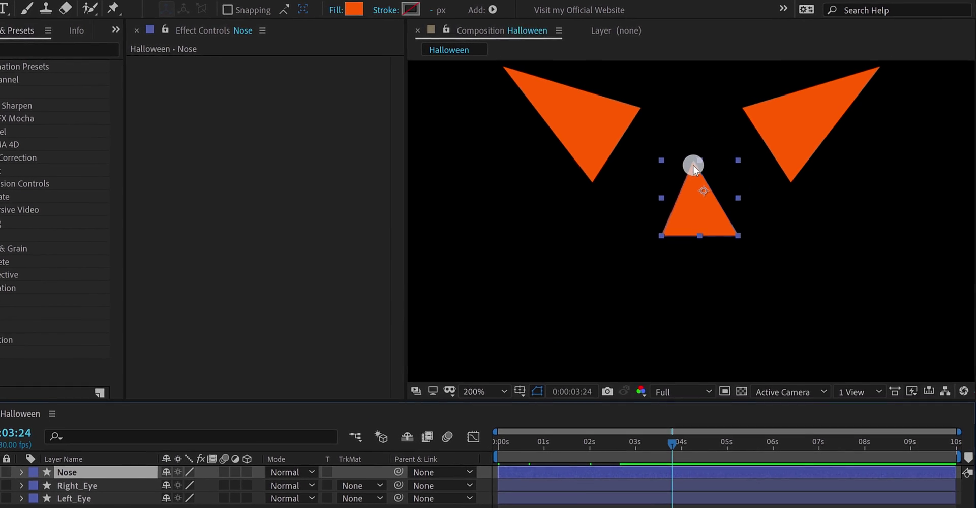
key(g)
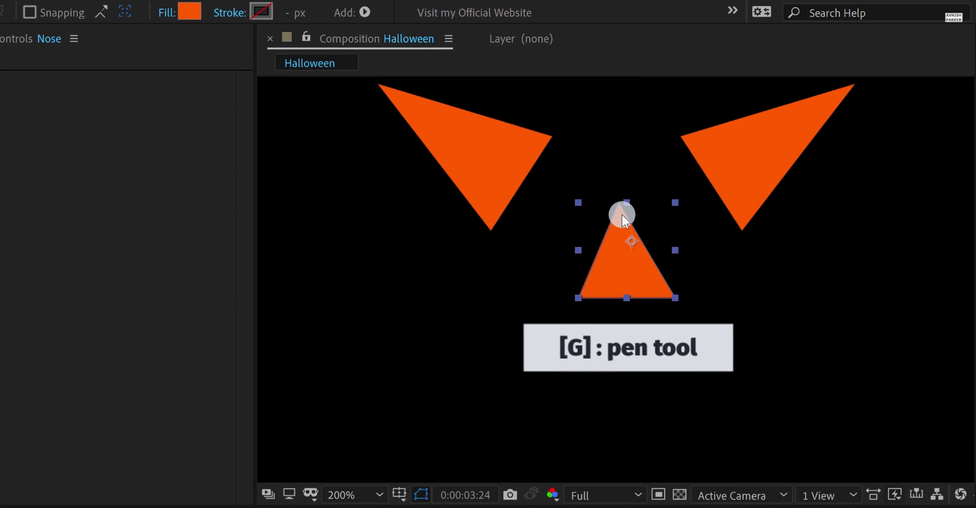
click(619, 202)
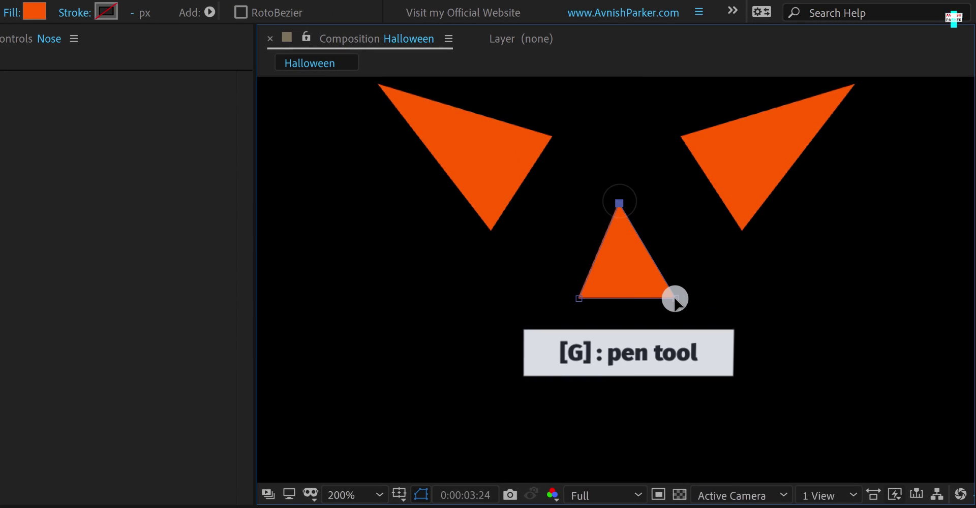
click(579, 298)
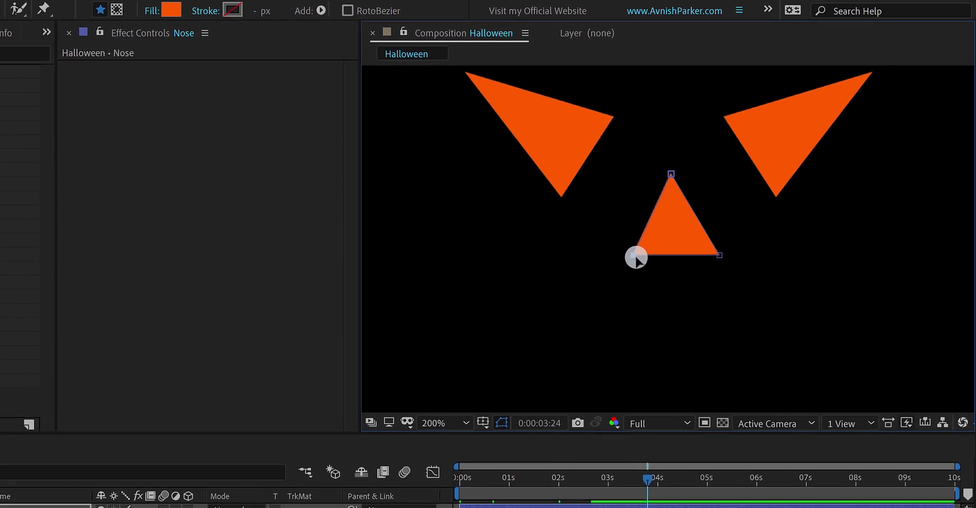
click(213, 500)
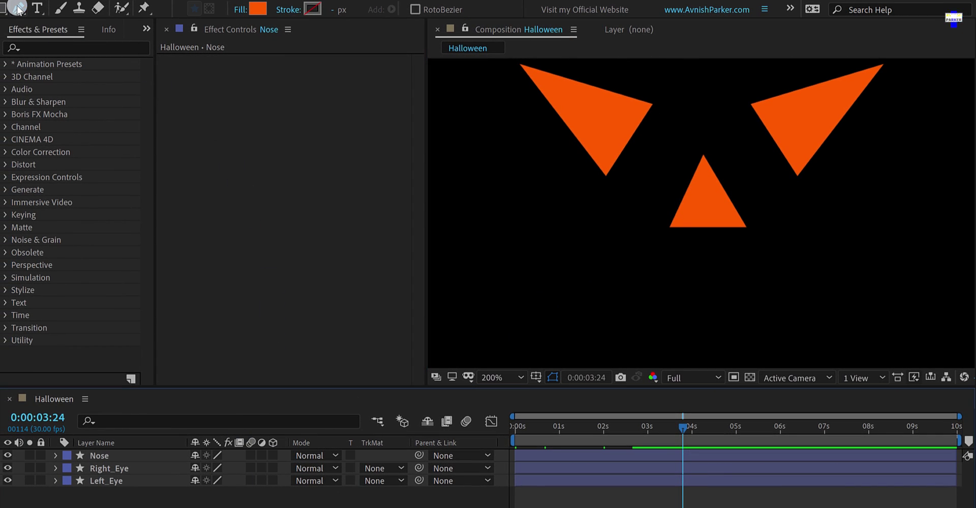
Show rulers, then drag a vertical guide to an eye's outer tip and a horizontal guide to the nose base.
scroll(707, 268, down, 2)
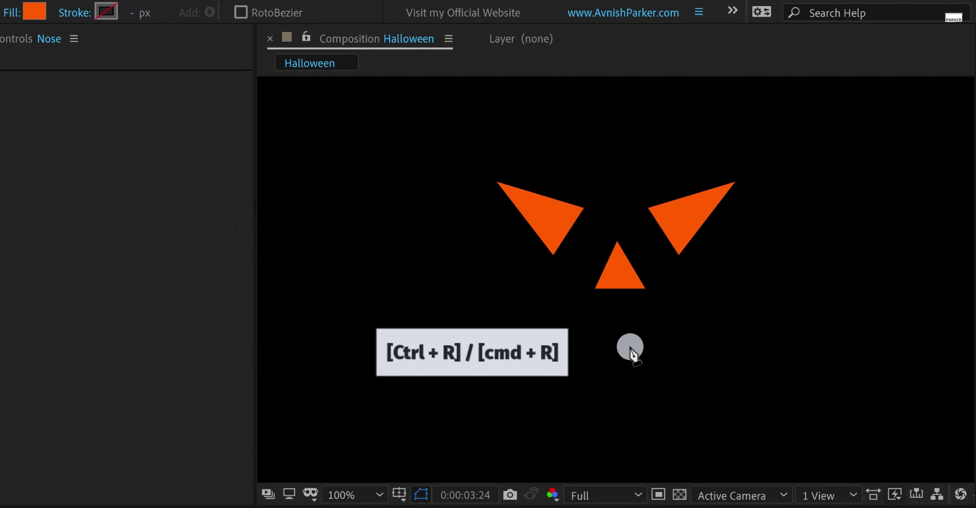
key(ctrl+r)
drag(272, 362, 480, 362)
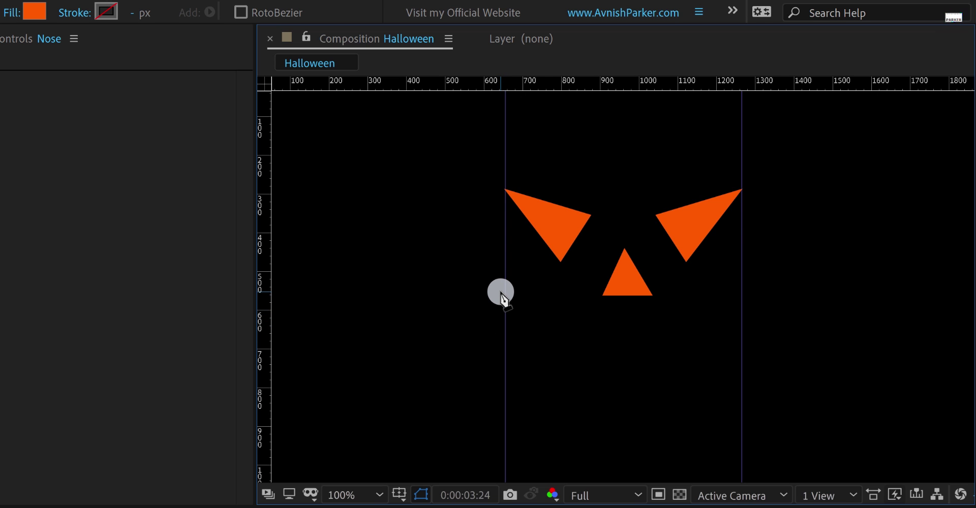
drag(566, 121, 579, 282)
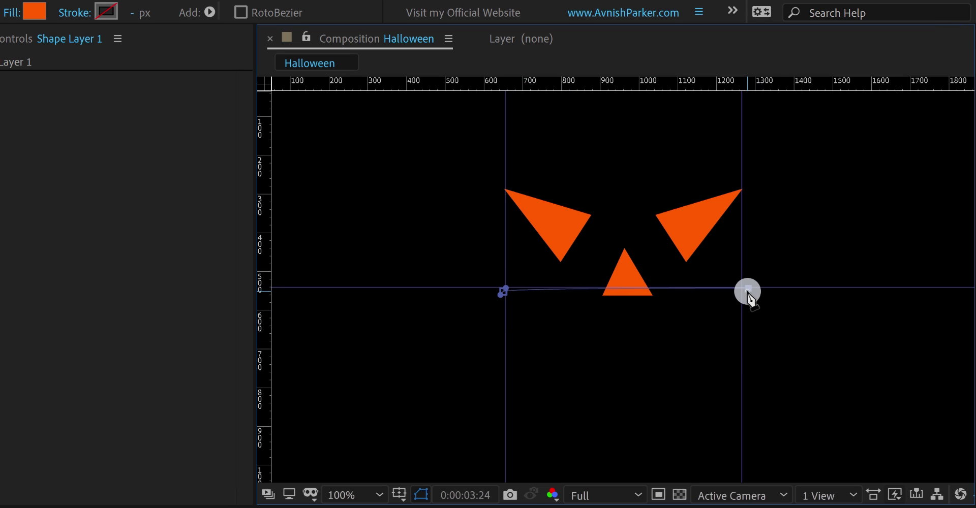
Pen-draw the smile between the guide intersections and deepen its curves into a thin crescent.
drag(748, 289, 864, 141)
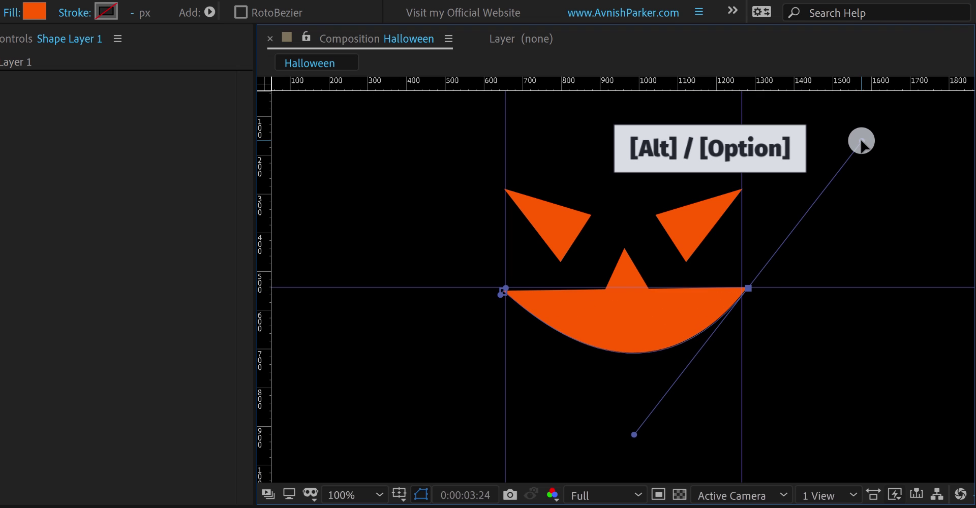
drag(856, 148, 748, 290)
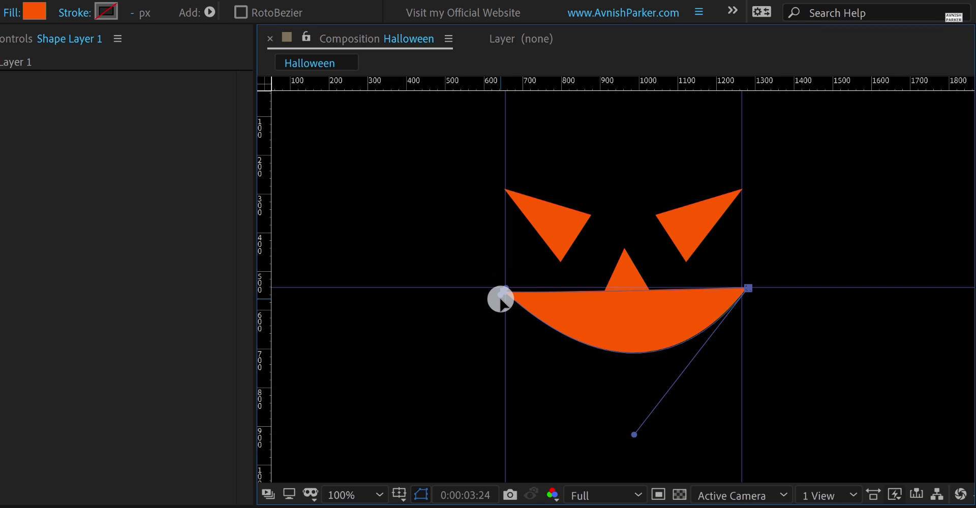
drag(501, 301, 633, 356)
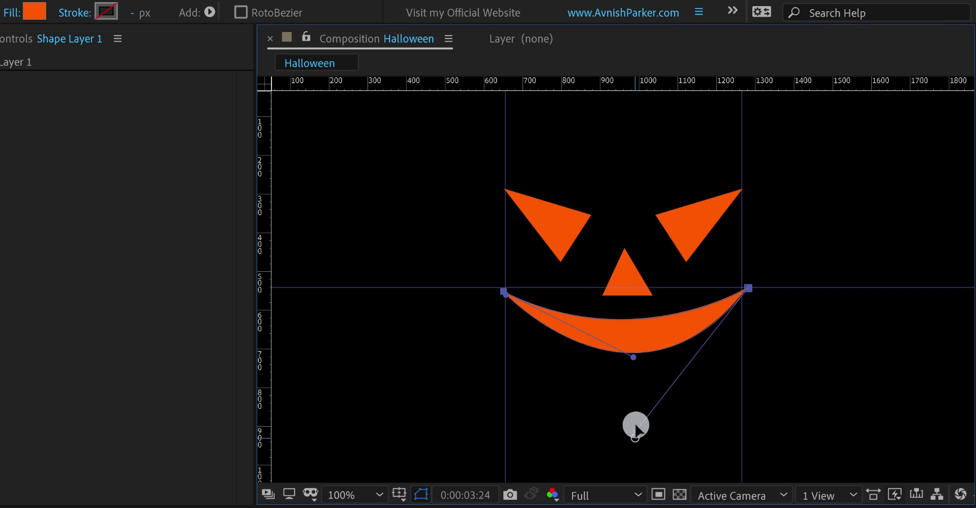
drag(635, 424, 638, 474)
drag(634, 358, 635, 457)
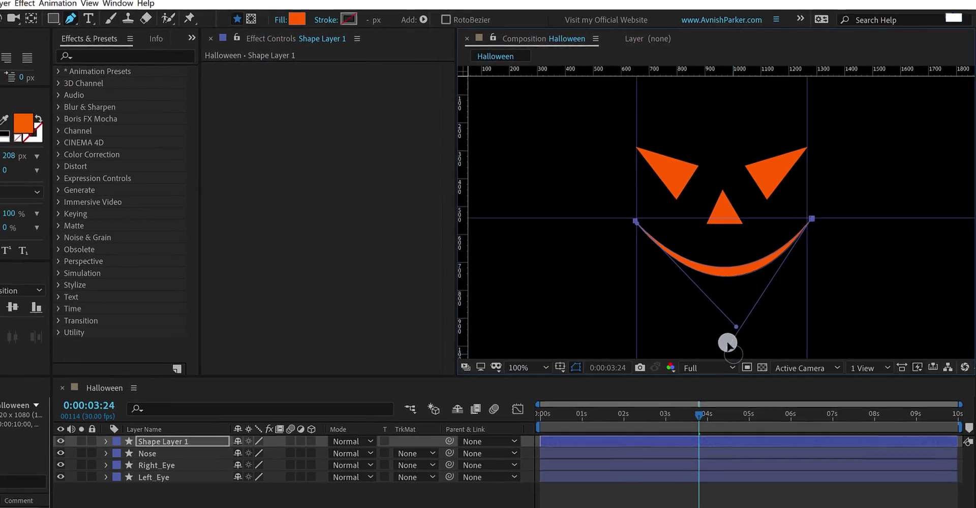
Hide the rulers and guides and rename Shape Layer 1 to 'Mouth'.
click(512, 501)
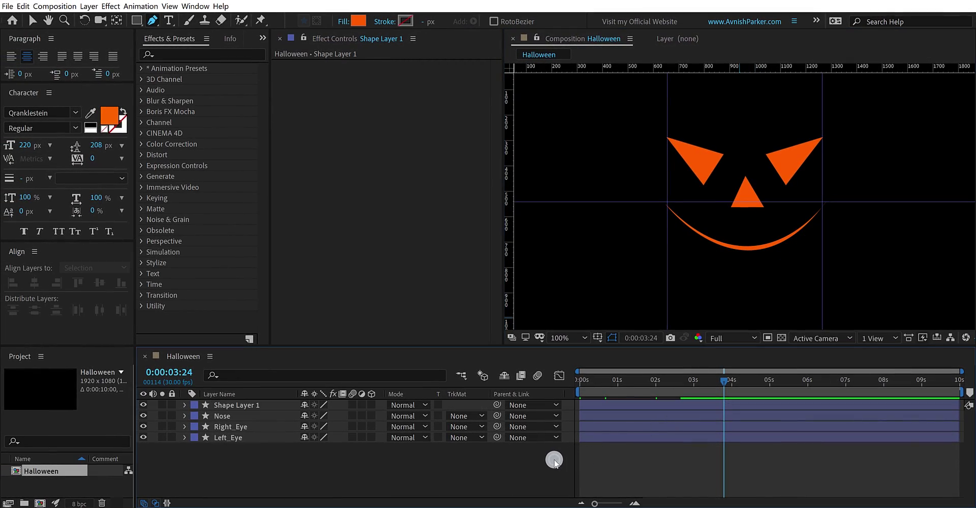
key(ctrl+r)
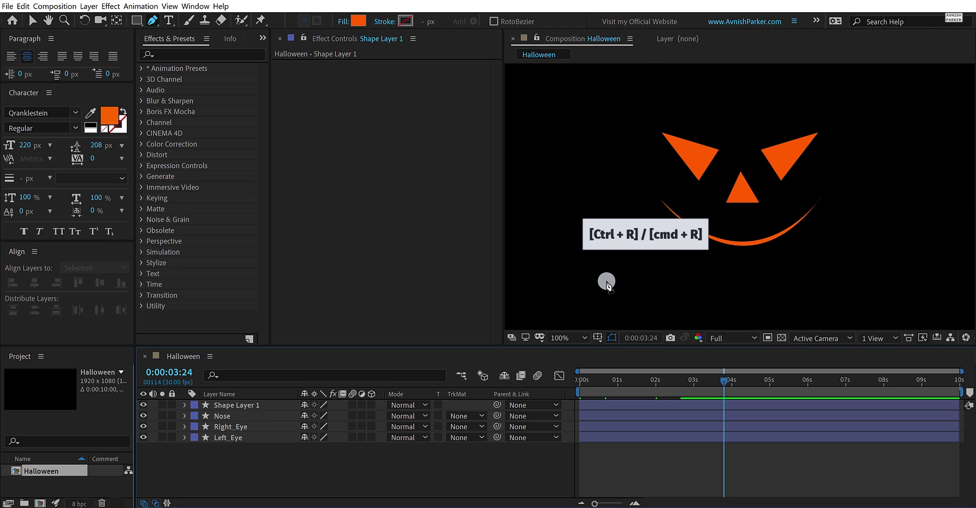
click(266, 404)
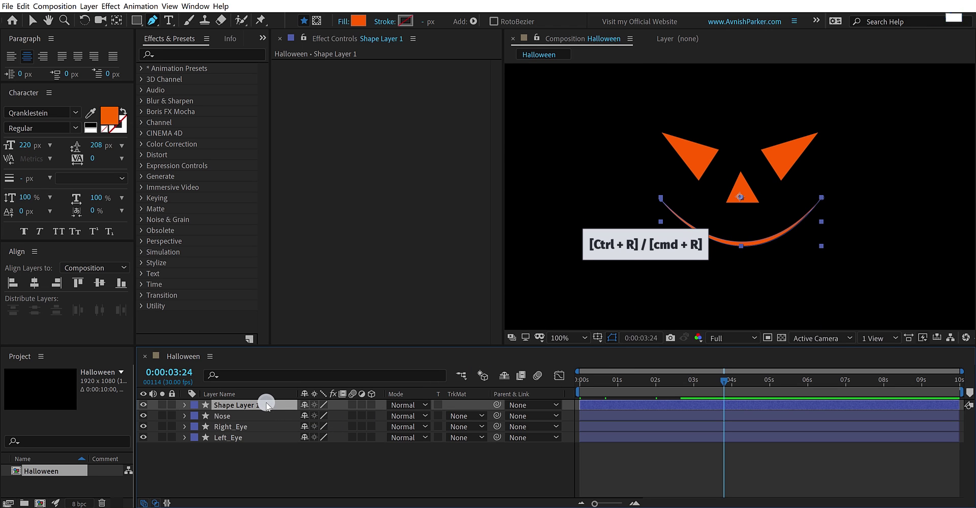
key(Return)
text(Mouth)
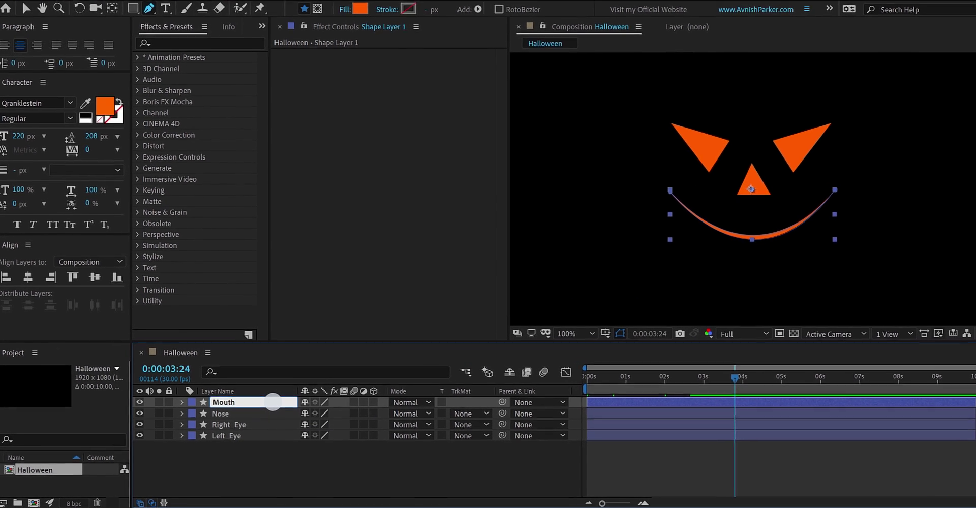
key(Return)
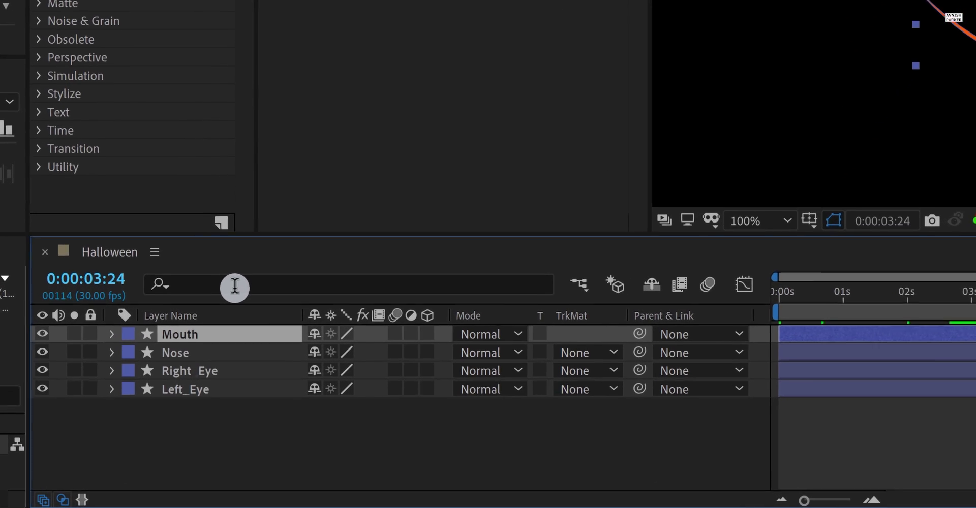
Filter the timeline for 'path' and select the Mouth layer's Path 1 group.
click(238, 309)
text(path)
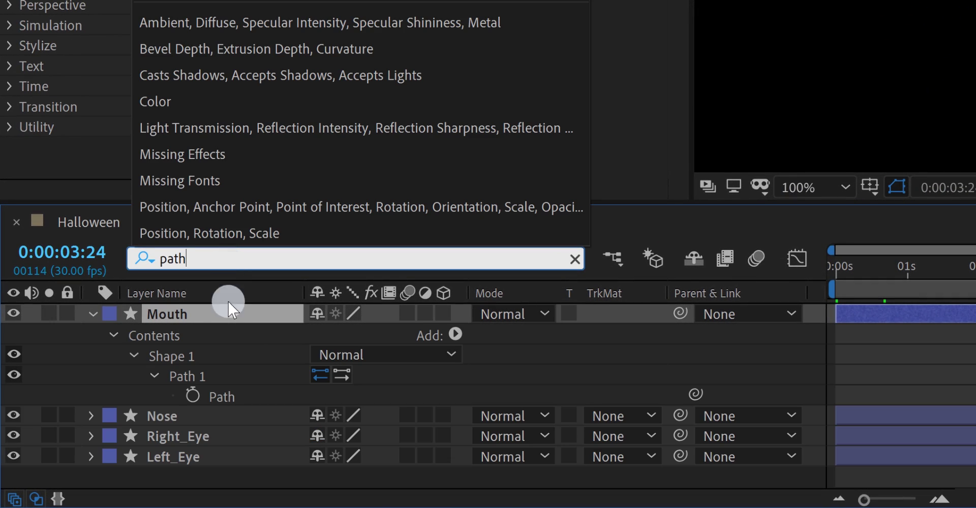
click(210, 377)
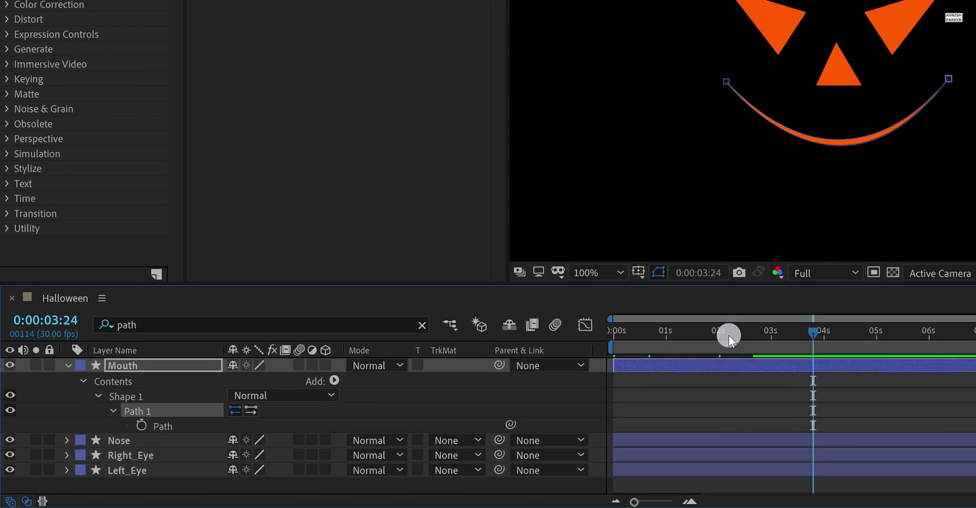
Go to 4 seconds and expose the Mouth path's points for editing.
mouse_move(727, 334)
mouse_down()
mouse_move(655, 349)
mouse_move(719, 351)
mouse_up()
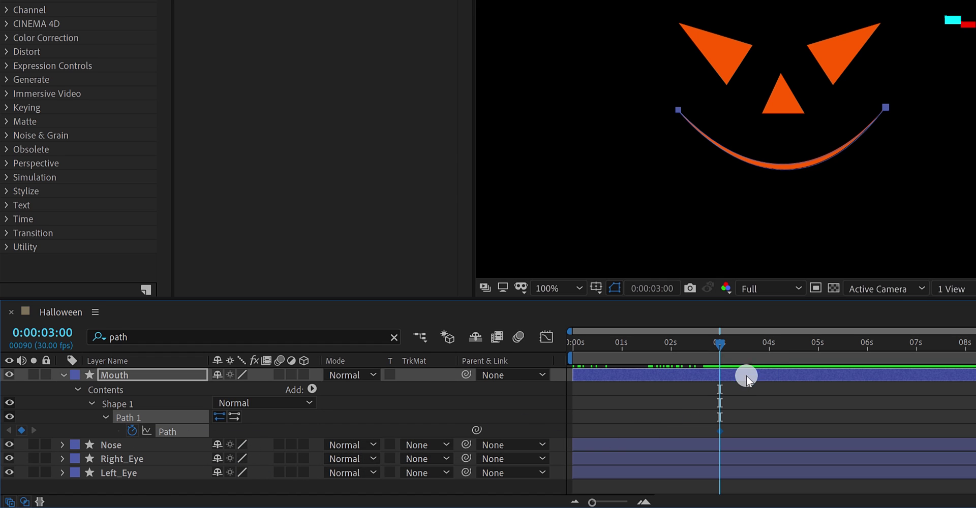
click(768, 348)
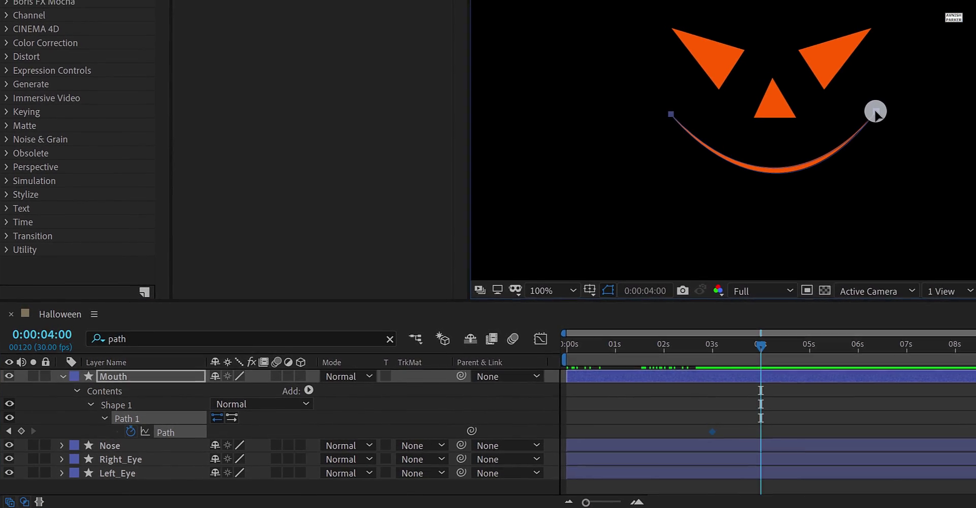
key(period)
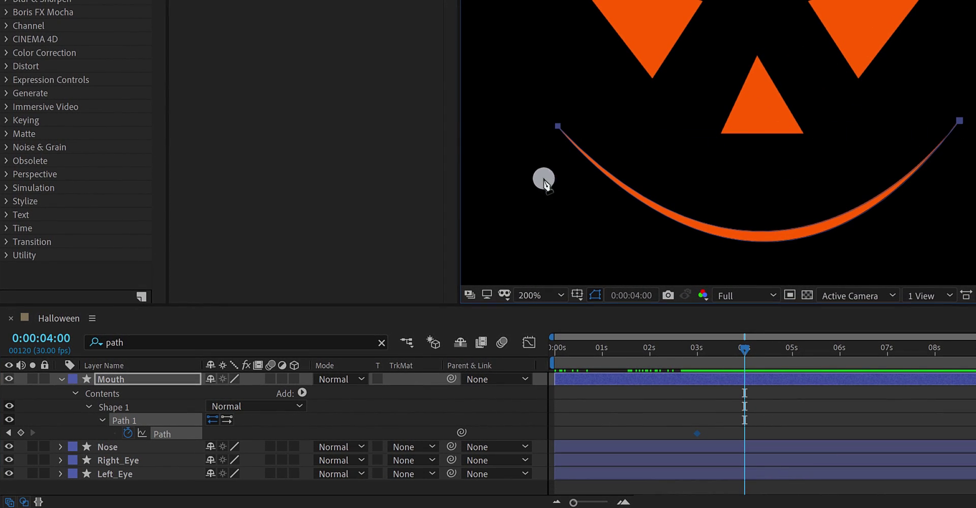
click(340, 420)
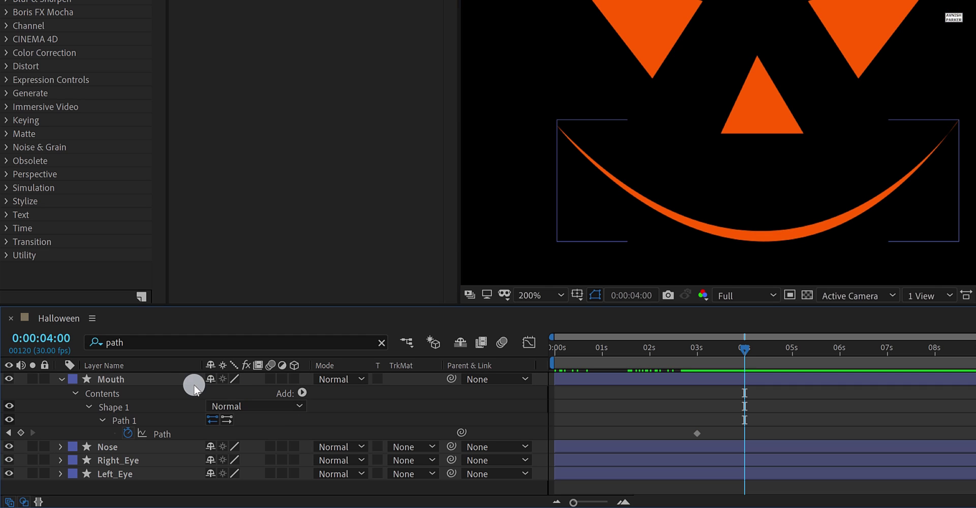
click(169, 383)
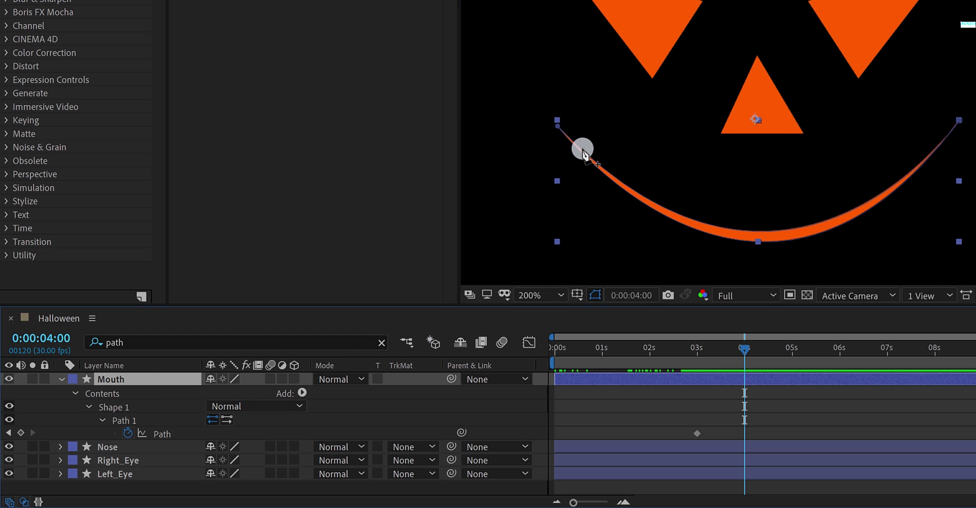
click(557, 127)
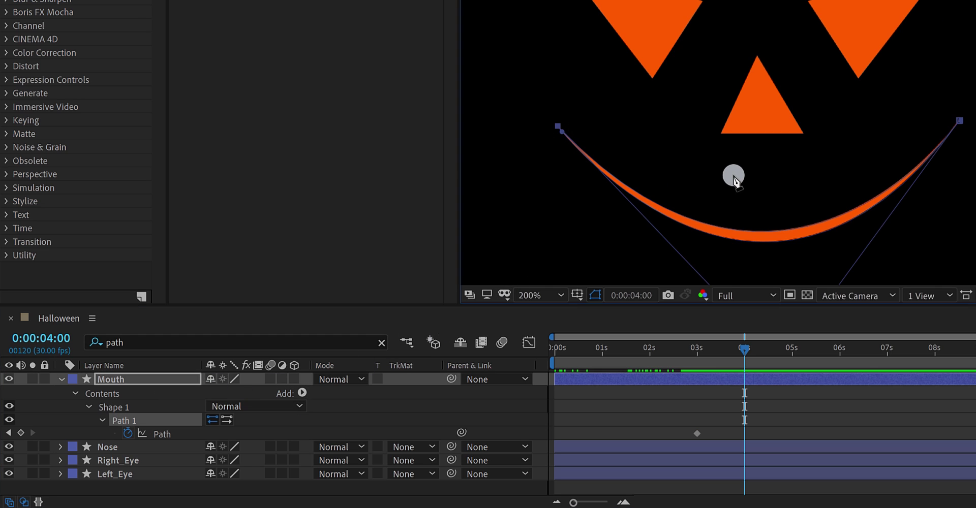
key(comma)
Pull the smile's left and right curves down into a deep grin and scrub 3s–4s to check it.
drag(762, 237, 776, 206)
drag(759, 253, 764, 330)
click(777, 426)
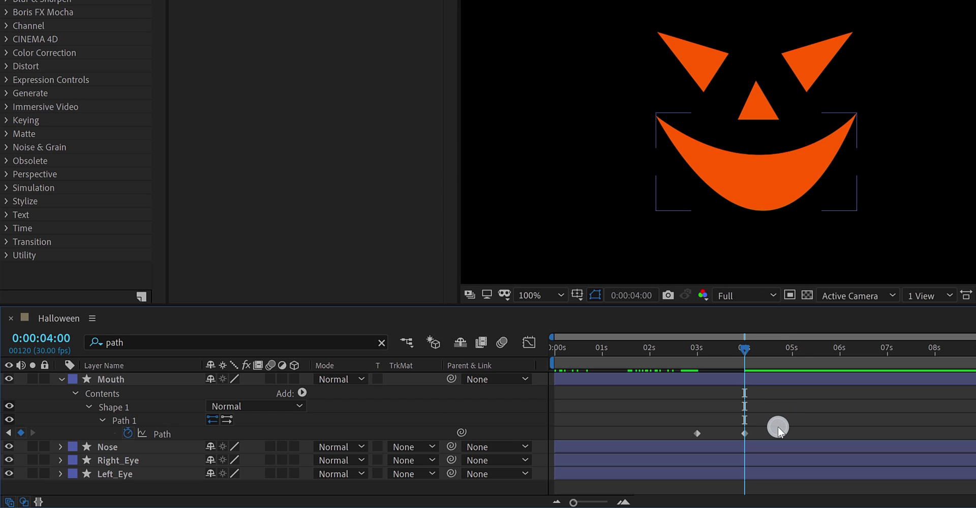
drag(681, 363, 719, 381)
Apply Easy Ease (F9) to both Mouth path keyframes and inspect their speed curve in the Graph Editor.
drag(761, 423, 692, 439)
key(F9)
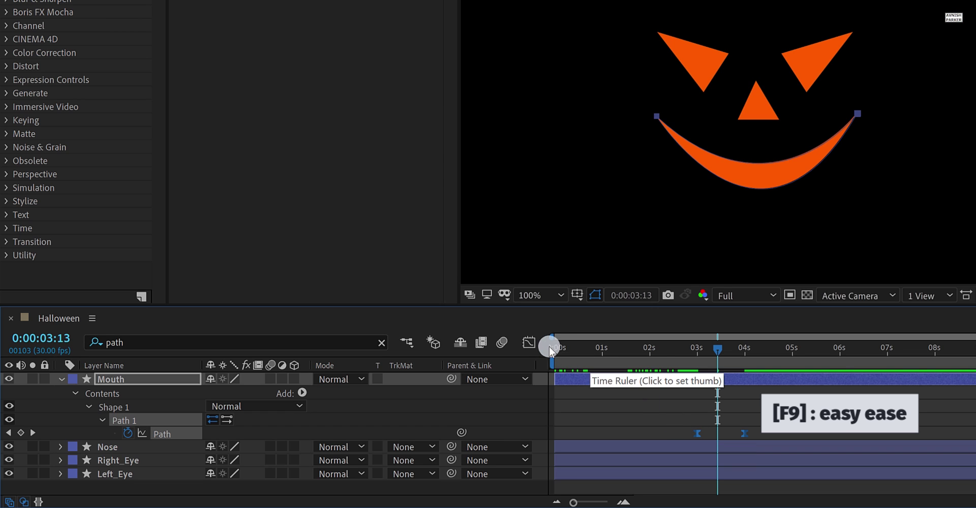
click(529, 342)
key(v)
drag(694, 470, 723, 465)
click(528, 342)
Play back and scrub the mouth-opening animation around the 4-second keyframe.
click(769, 404)
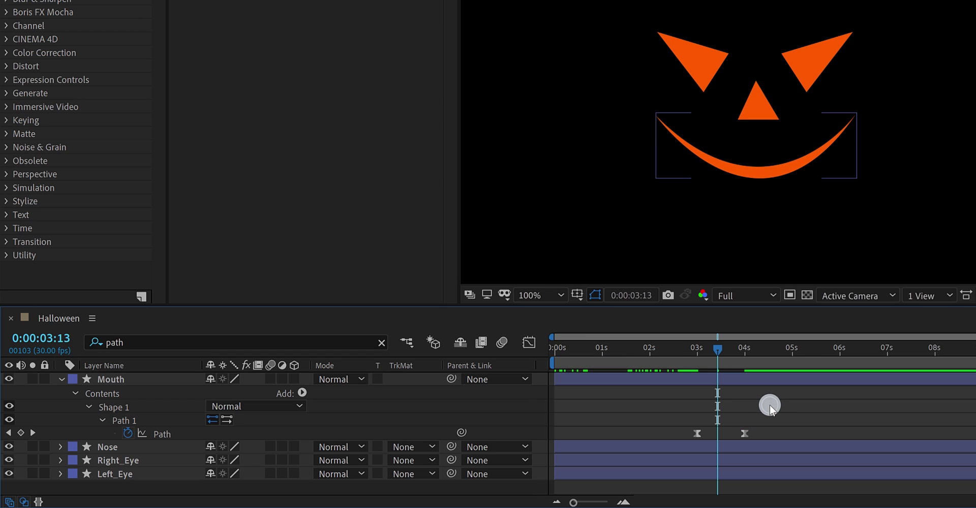
key(space)
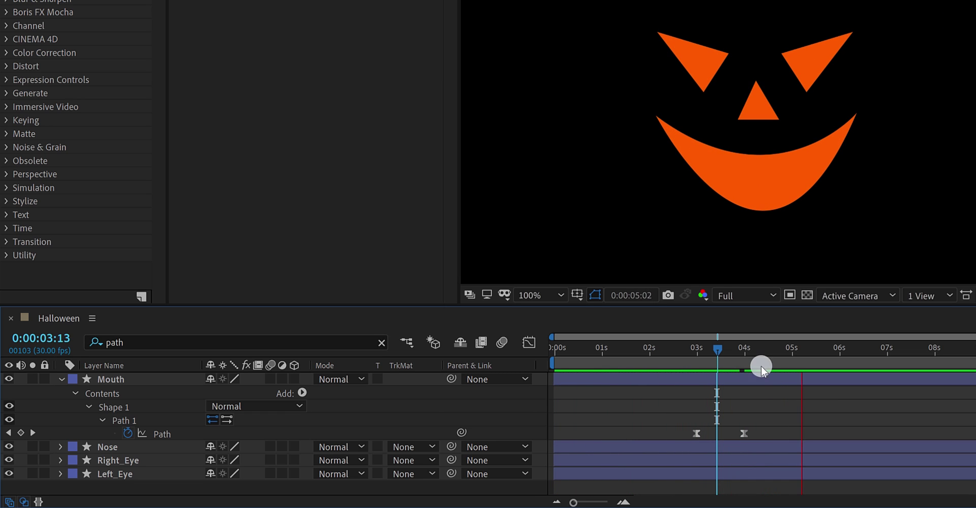
click(745, 346)
drag(745, 347, 694, 377)
Search the effects for Wave Warp and apply it to the Mouth layer at 3 seconds.
click(691, 378)
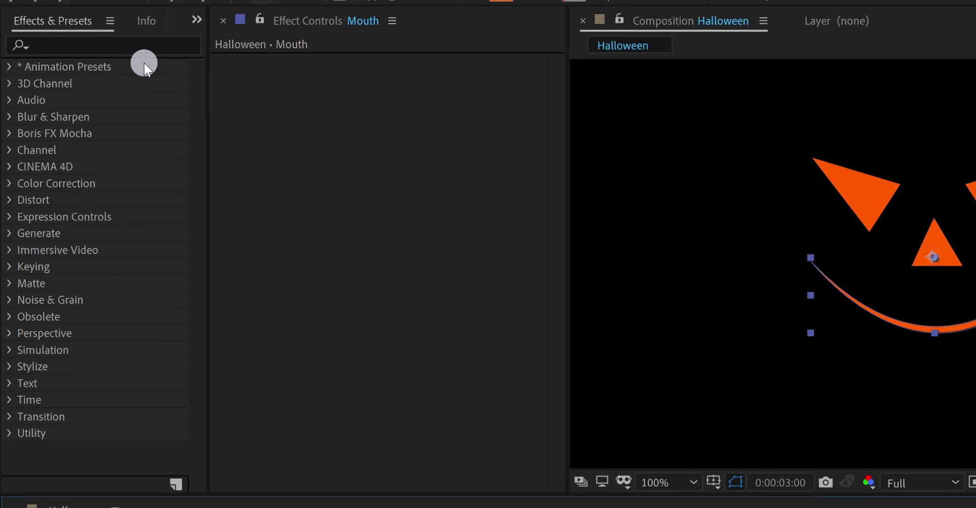
click(127, 61)
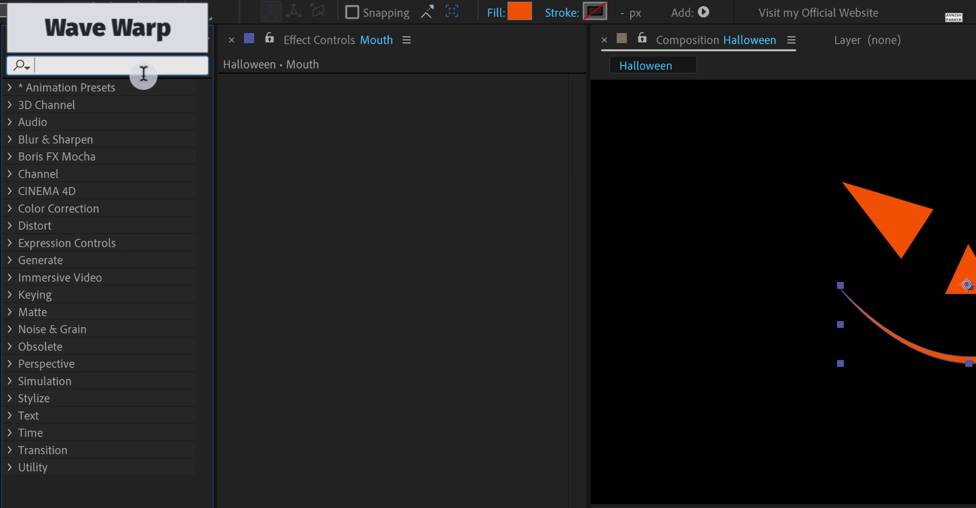
text(wave)
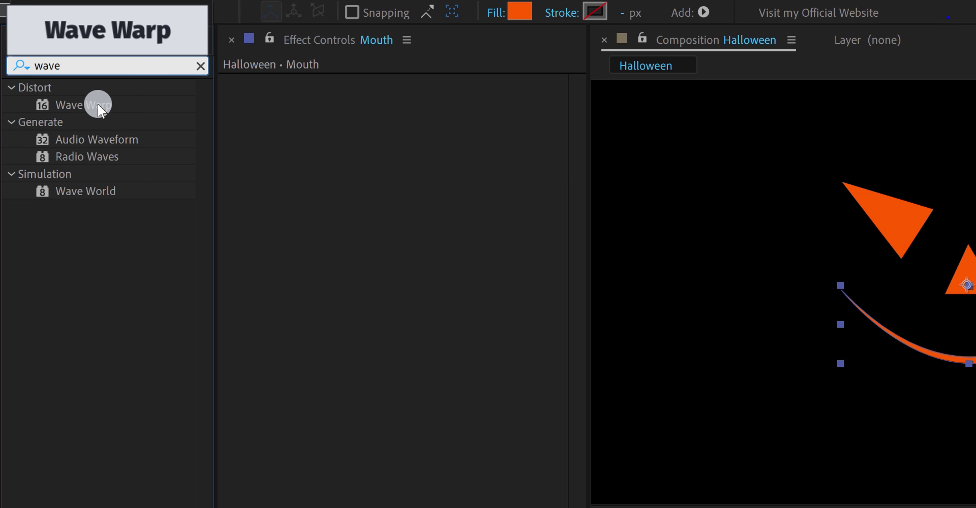
mouse_move(98, 105)
mouse_down()
mouse_move(285, 146)
mouse_move(287, 155)
mouse_up()
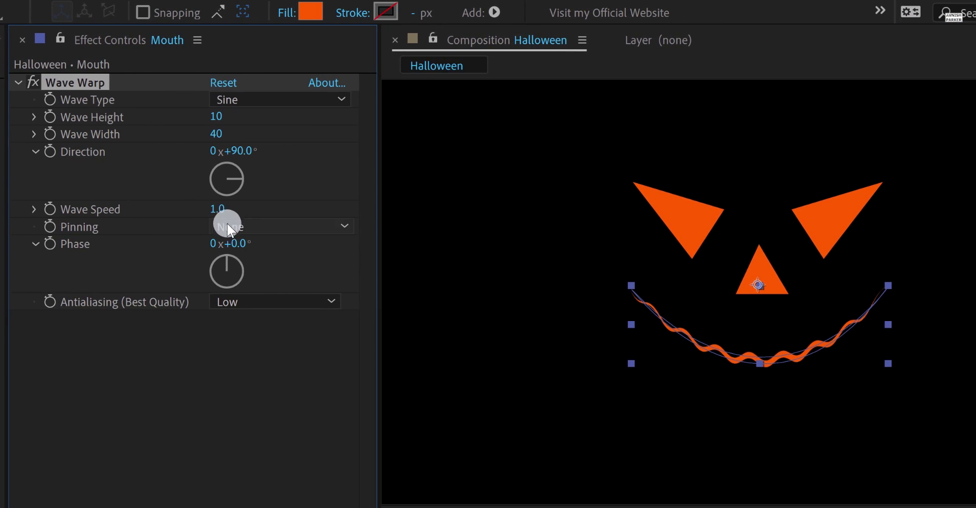
Set the Wave Warp to Wave Speed 0, Wave Type Triangle and Wave Height 0.
click(216, 209)
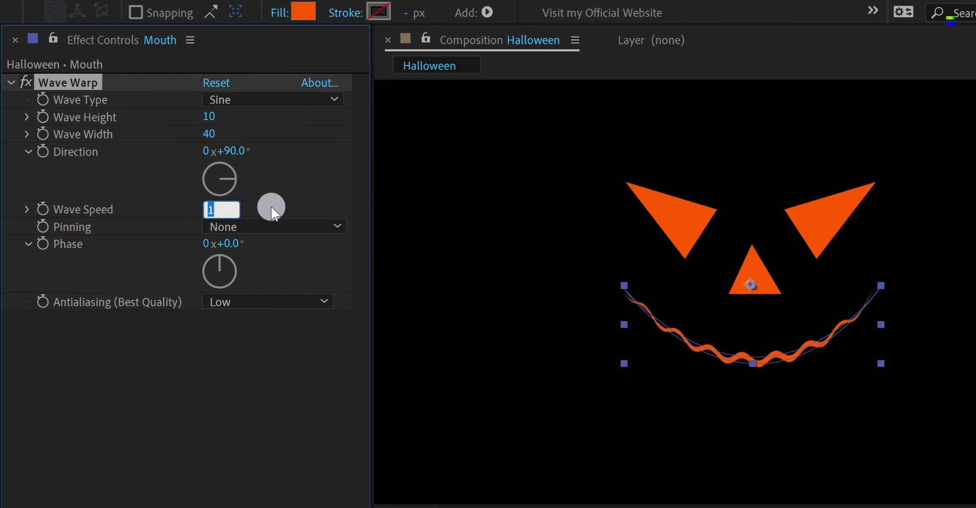
text(0)
key(Return)
click(250, 102)
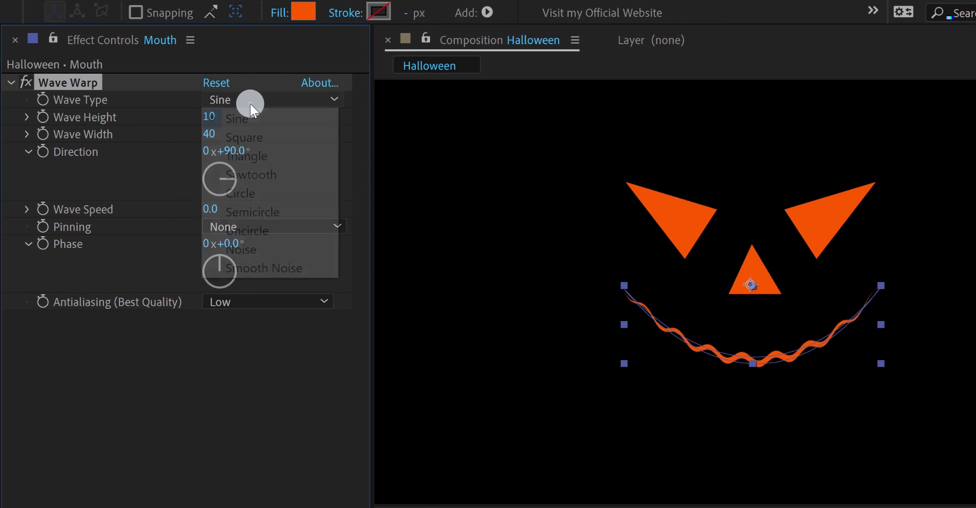
click(269, 155)
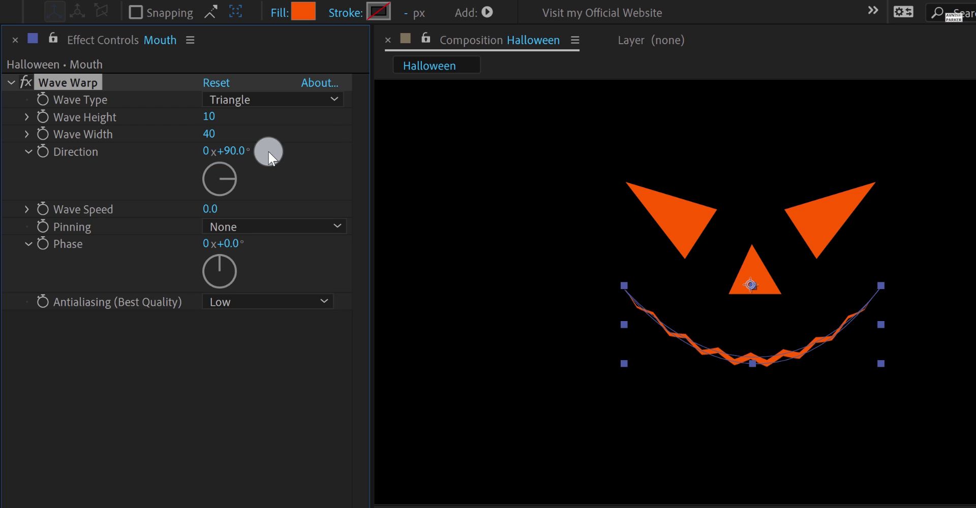
click(212, 117)
text(0)
key(Return)
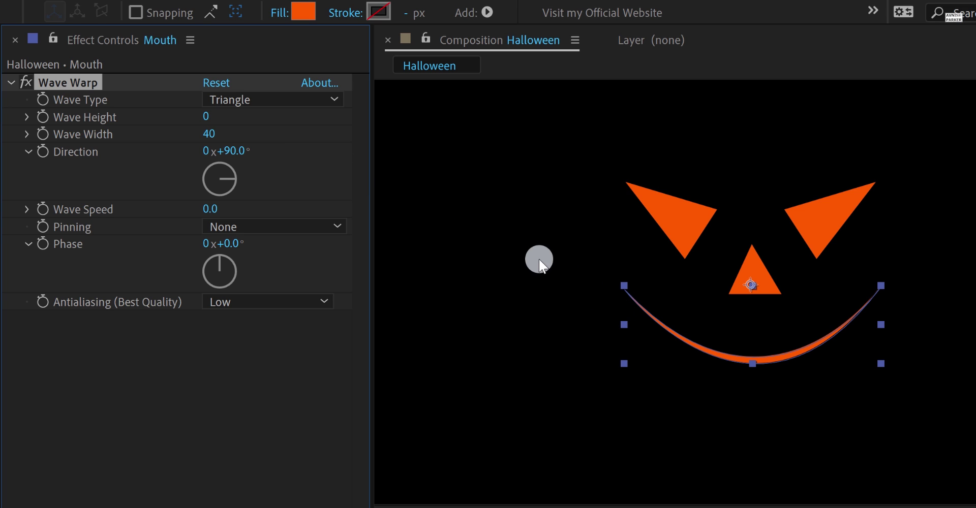
Keyframe Wave Height from 0 at 3s to 43 at 4s, with Wave Width 34.
click(43, 117)
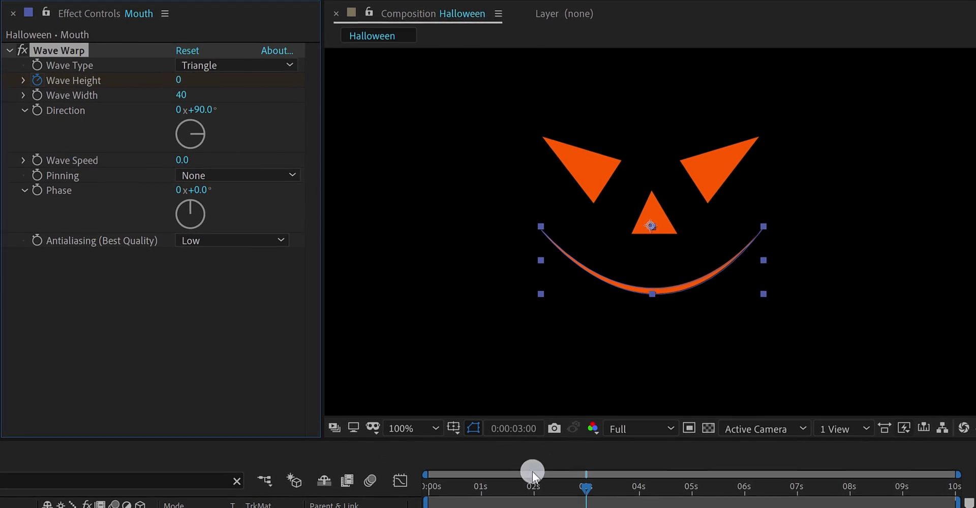
click(636, 488)
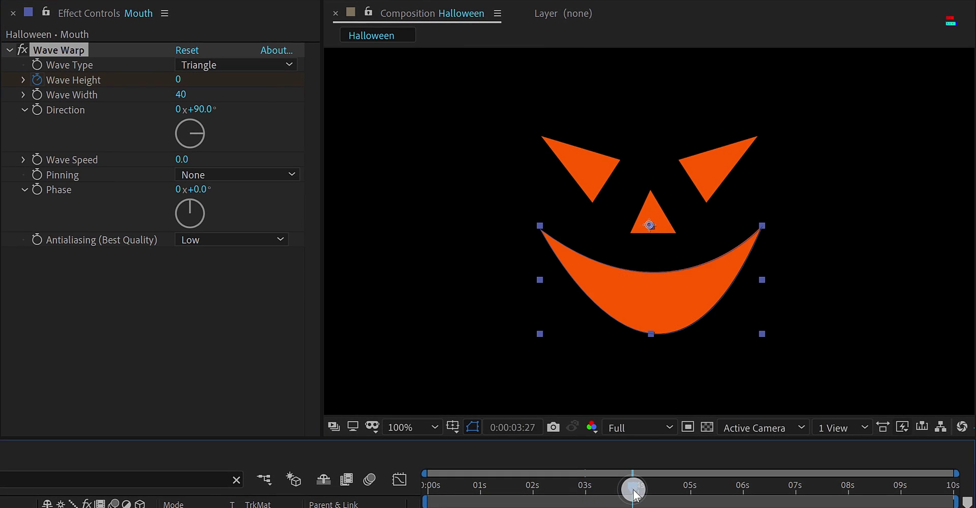
click(184, 82)
text(43)
key(Return)
drag(198, 92, 195, 92)
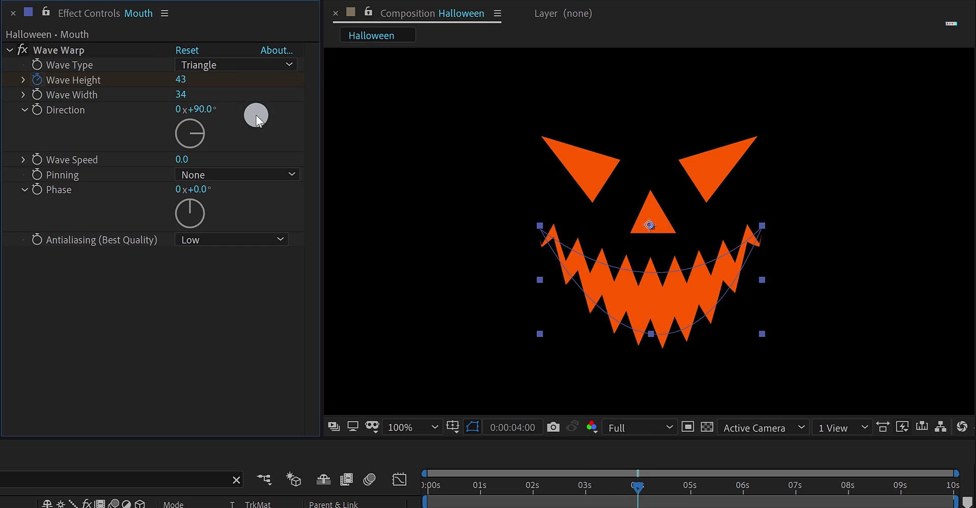
Scrub from about 3 seconds to watch the teeth appear, then reselect the mouth layer.
click(588, 489)
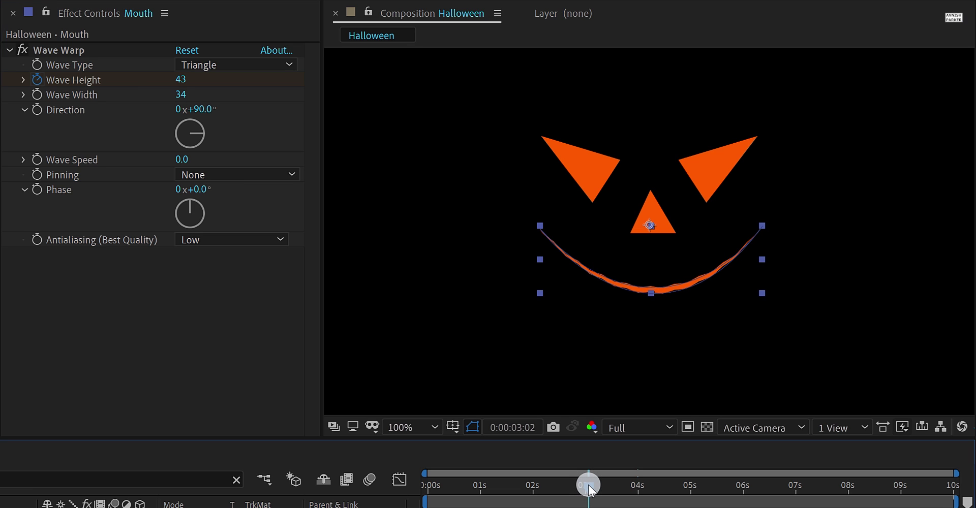
drag(584, 486, 608, 503)
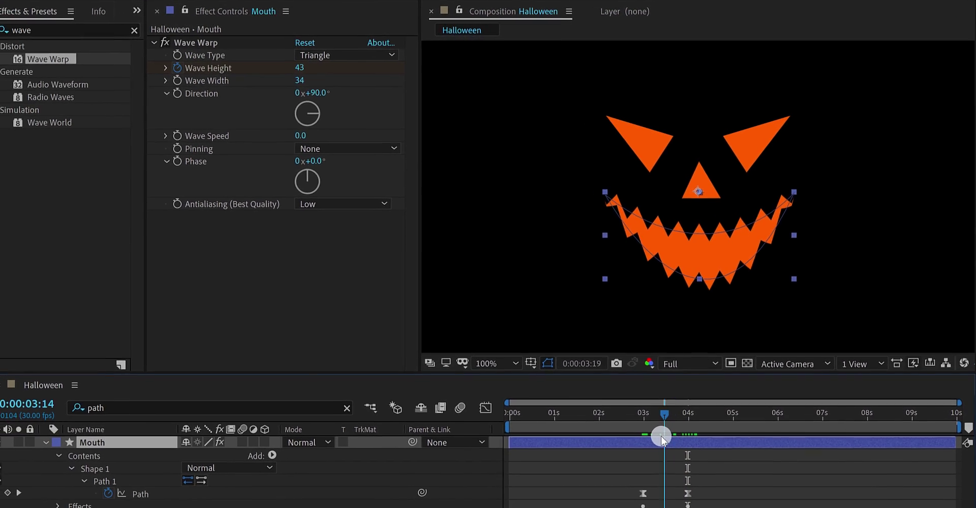
drag(661, 436, 659, 436)
click(673, 494)
Easy-ease the two Wave Height keyframes and sharpen their influence in the Graph Editor.
key(u)
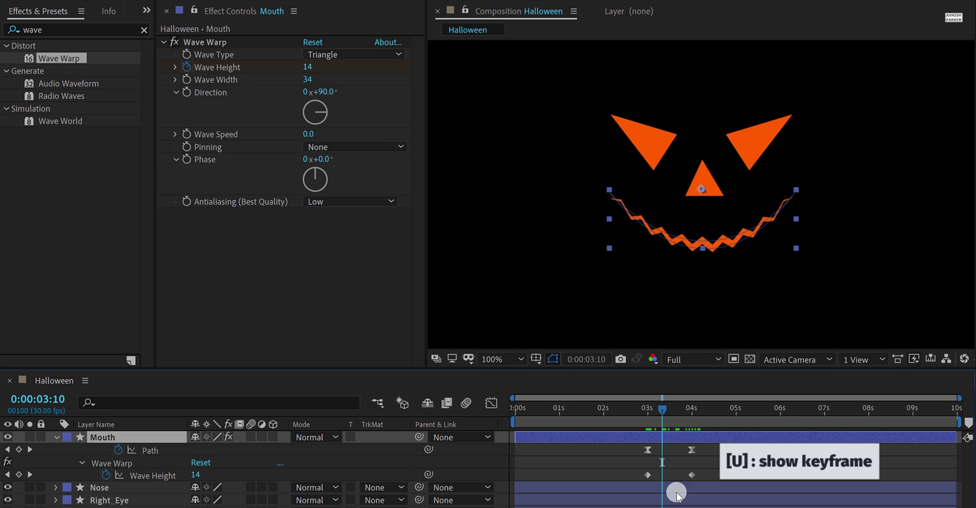
drag(705, 472, 641, 487)
key(F9)
click(491, 389)
drag(631, 450, 674, 466)
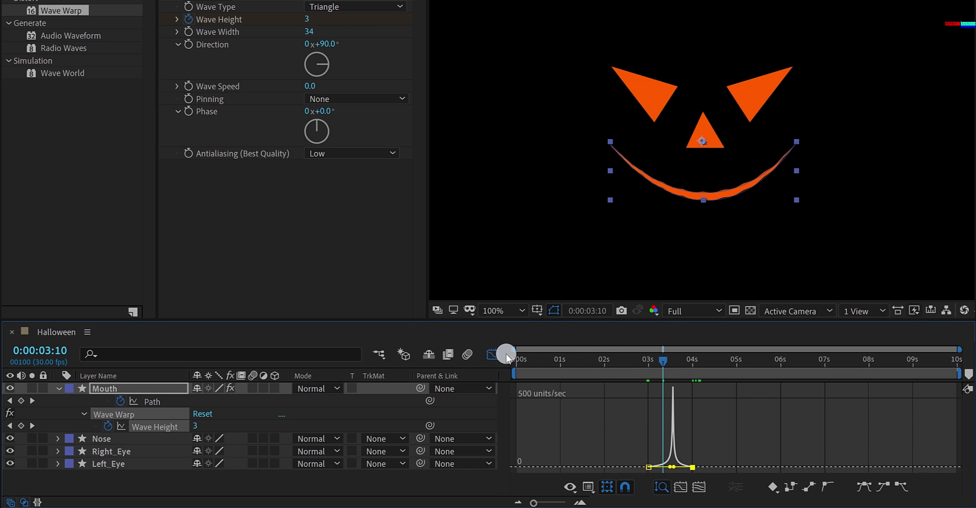
click(497, 354)
click(731, 415)
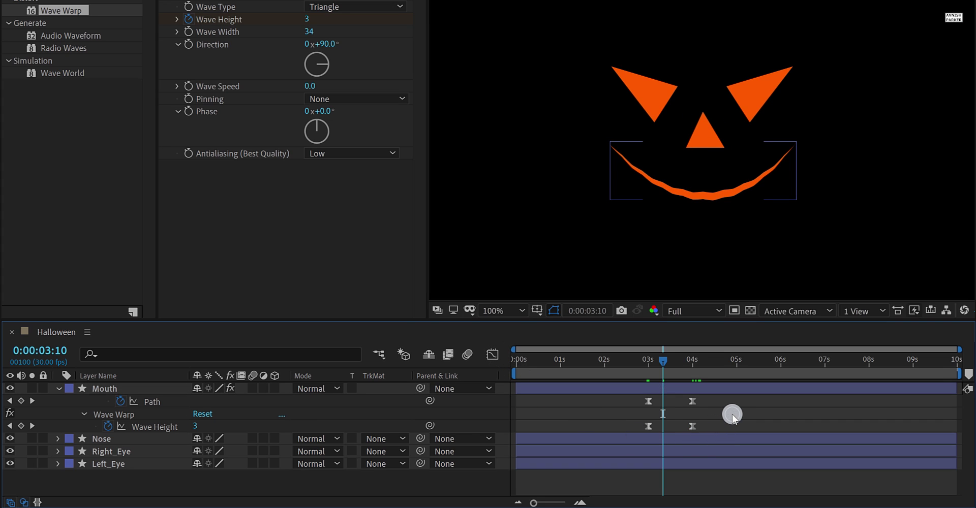
Squeeze the Path and Wave Height keyframes closer together for a faster snap and replay it.
key(space)
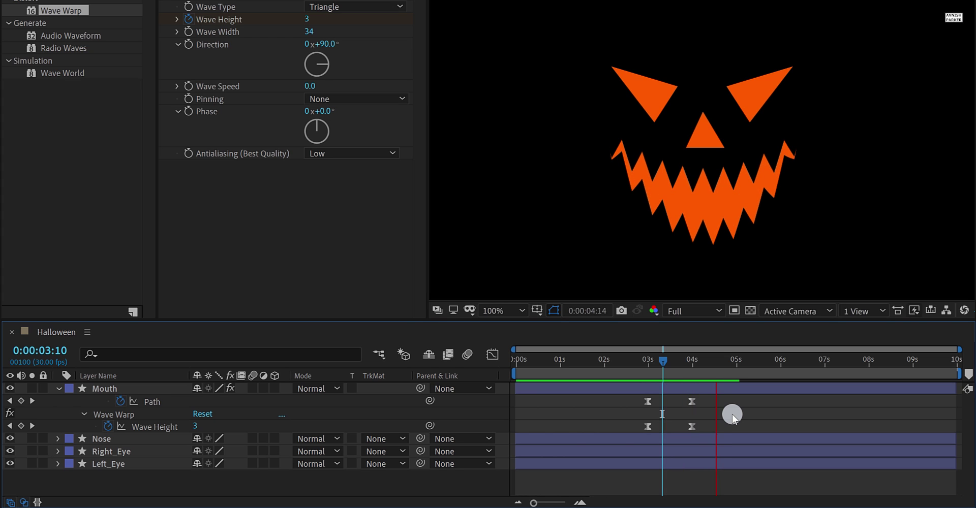
drag(636, 359, 687, 374)
click(708, 426)
drag(708, 426, 638, 398)
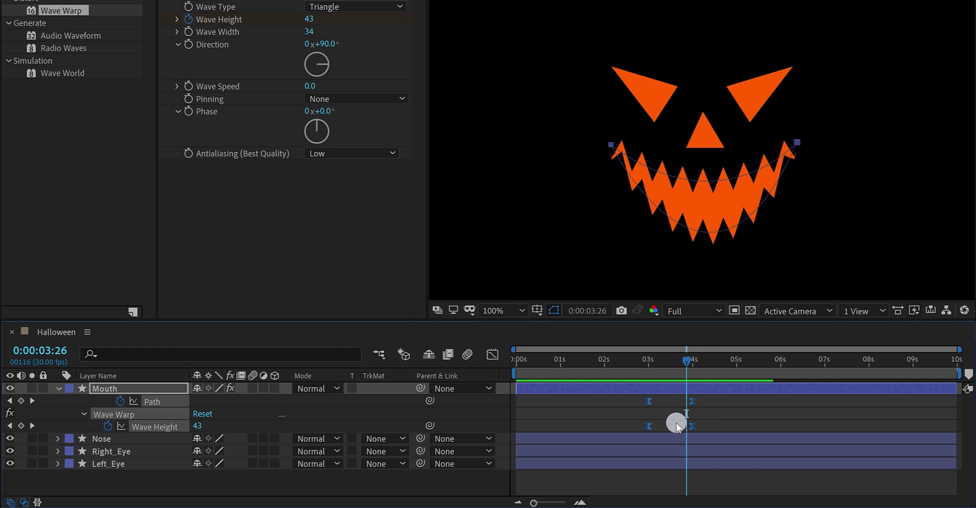
drag(678, 422, 702, 430)
key(space)
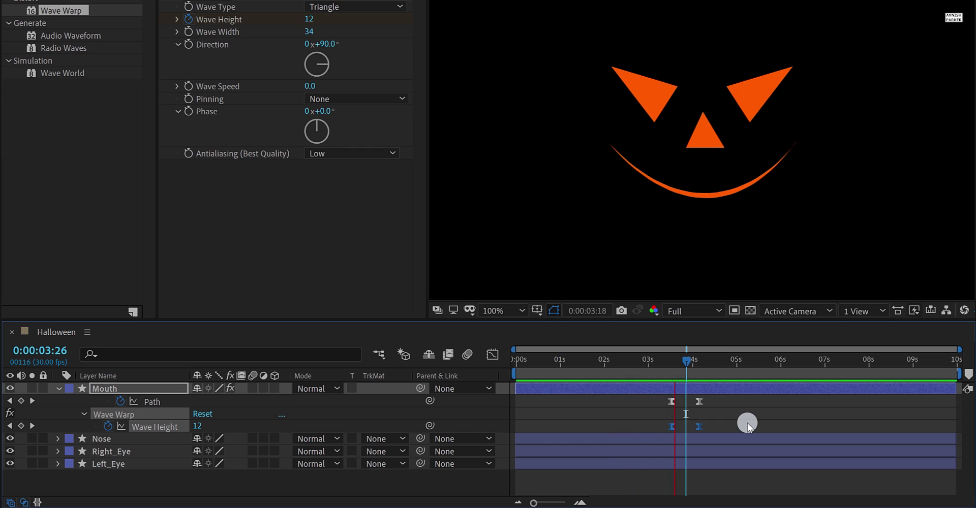
click(59, 388)
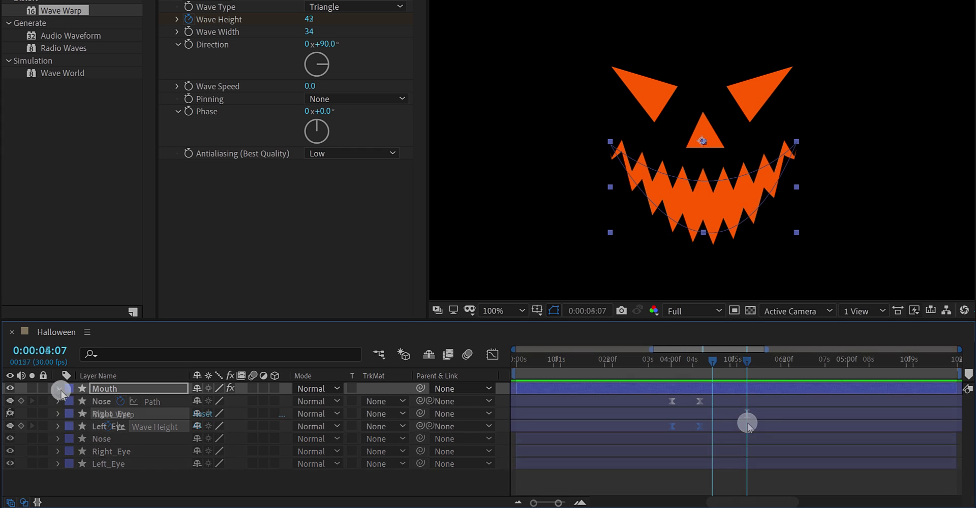
drag(95, 439, 104, 391)
Pre-compose the Mouth, Nose and both eye layers into a precomp named Pumpkin.
right_click(107, 392)
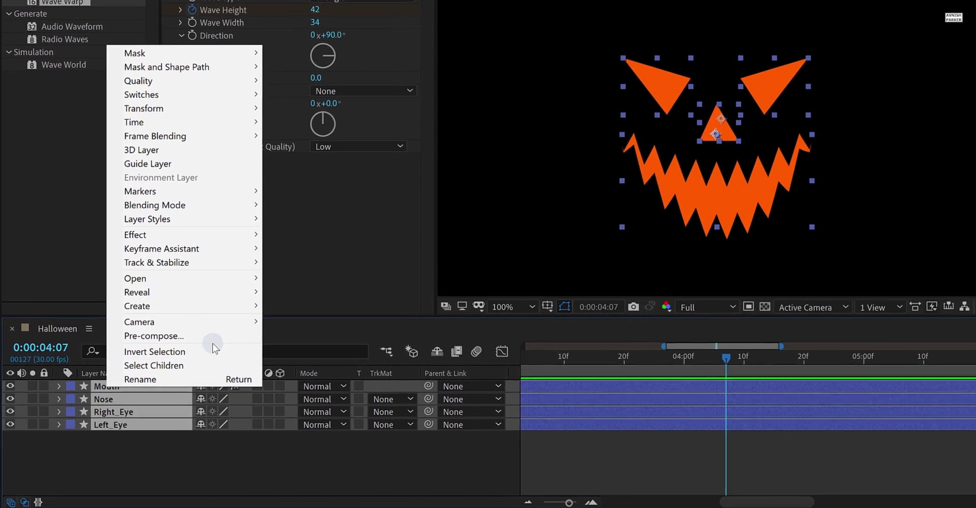
click(239, 339)
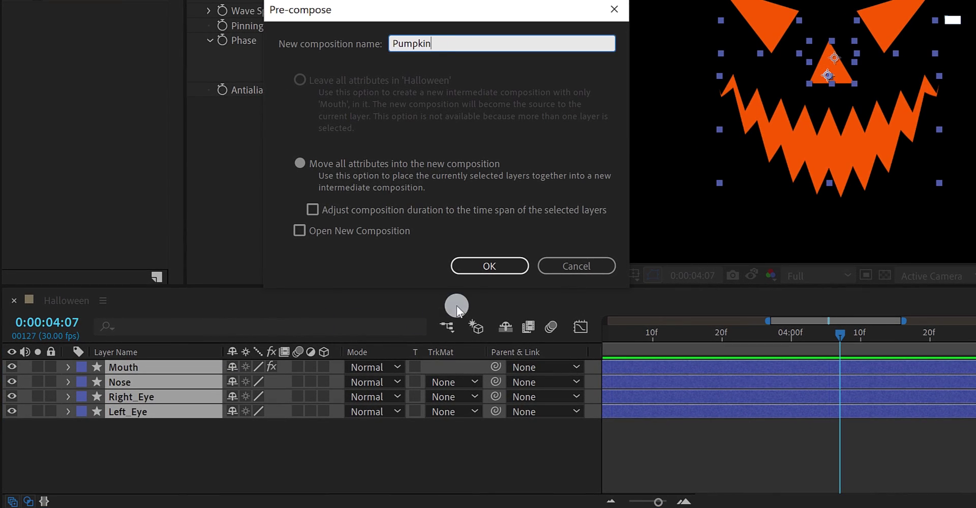
click(464, 265)
right_click(167, 418)
Add a new null object layer and name it 'Scale'.
mouse_move(200, 272)
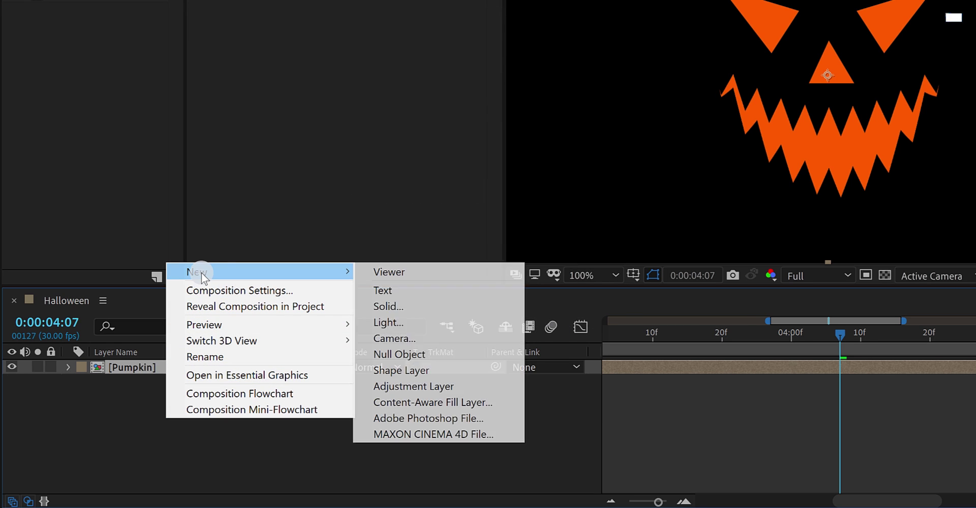
click(440, 353)
key(Return)
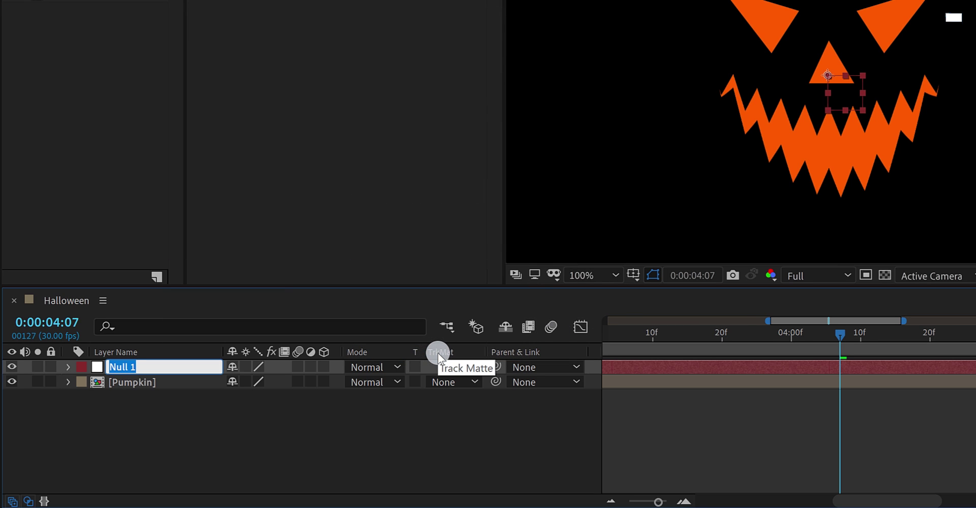
text(Scale)
key(Return)
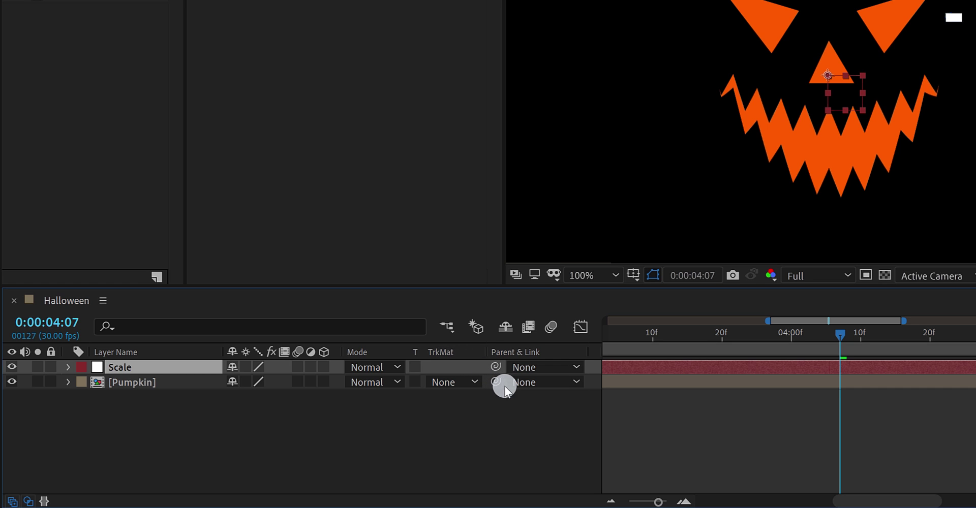
Show the Parent & Link column and parent the Pumpkin layer to the Scale null.
right_click(549, 352)
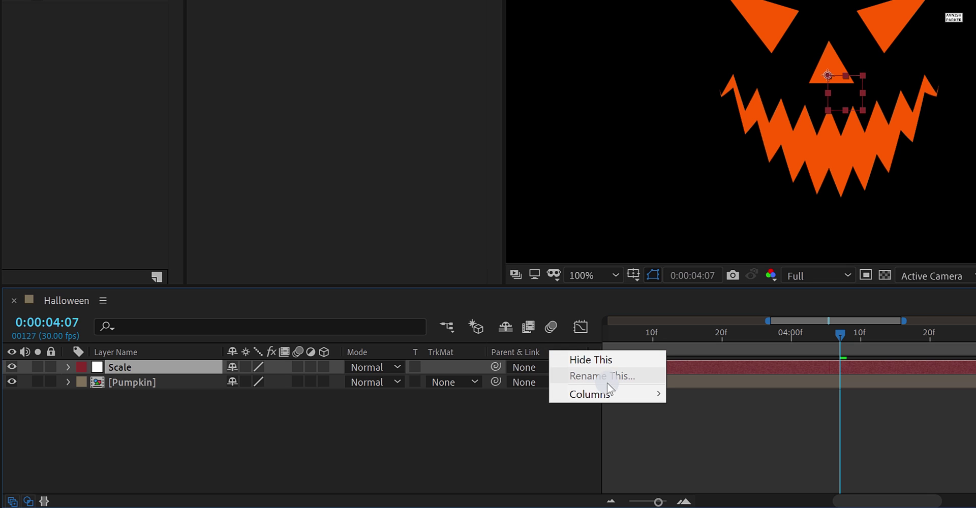
mouse_move(613, 396)
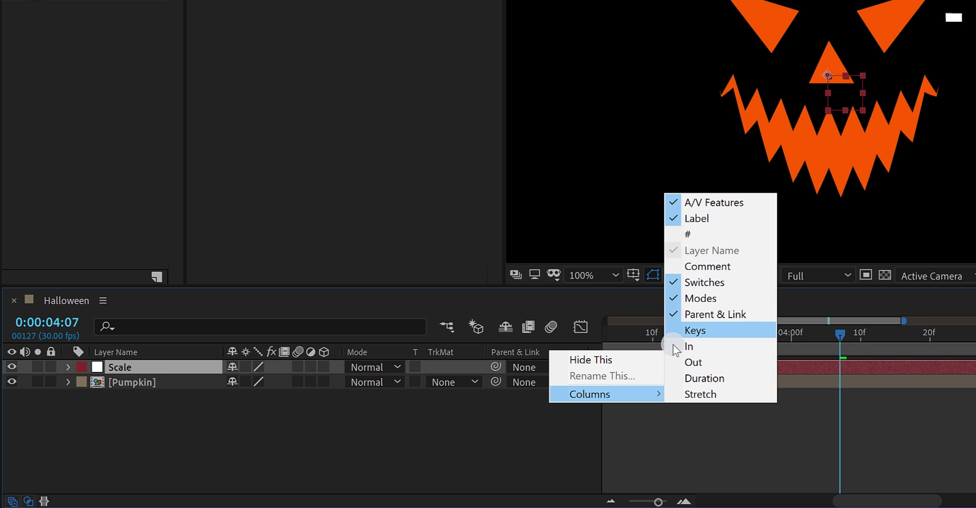
drag(499, 389, 184, 373)
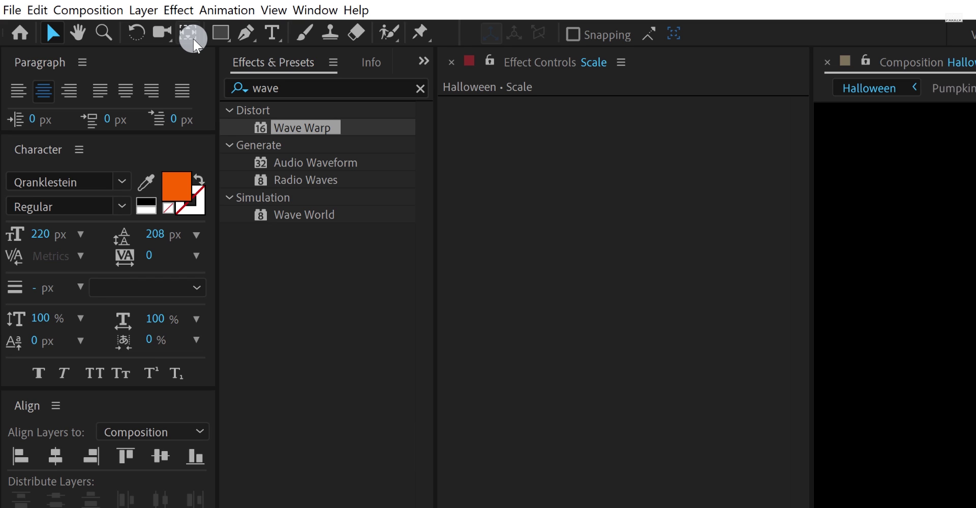
Select the Pan Behind (Anchor Point) tool to reposition the Scale null's anchor point.
click(191, 37)
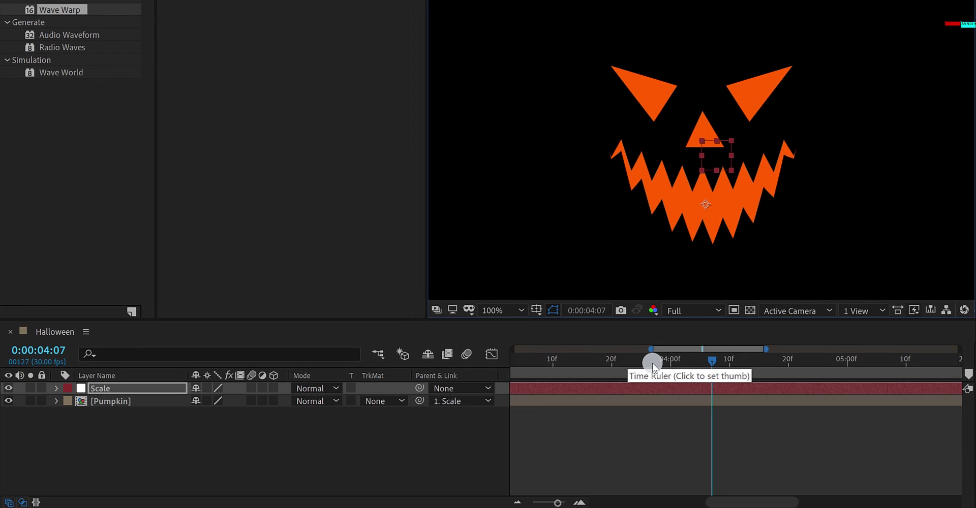
Keyframe the Scale null's Scale so it reaches 1970% at 0:00:05:00.
click(663, 434)
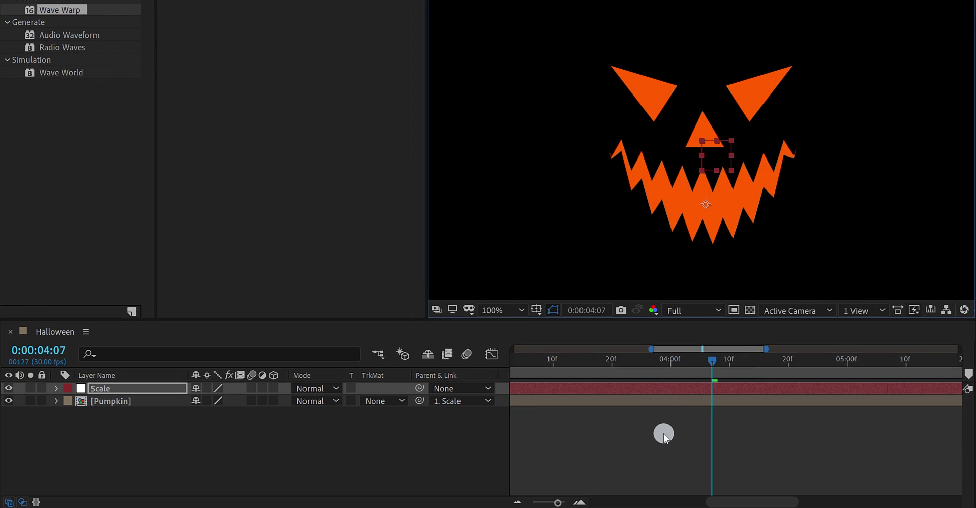
key(minus)
key(minus)
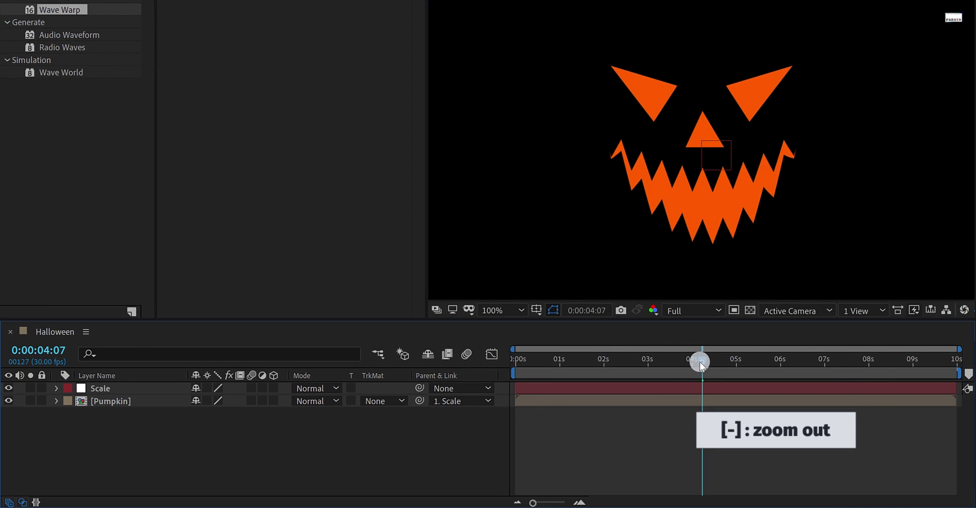
mouse_move(700, 365)
mouse_down()
mouse_move(687, 364)
mouse_move(709, 372)
mouse_move(693, 368)
mouse_up()
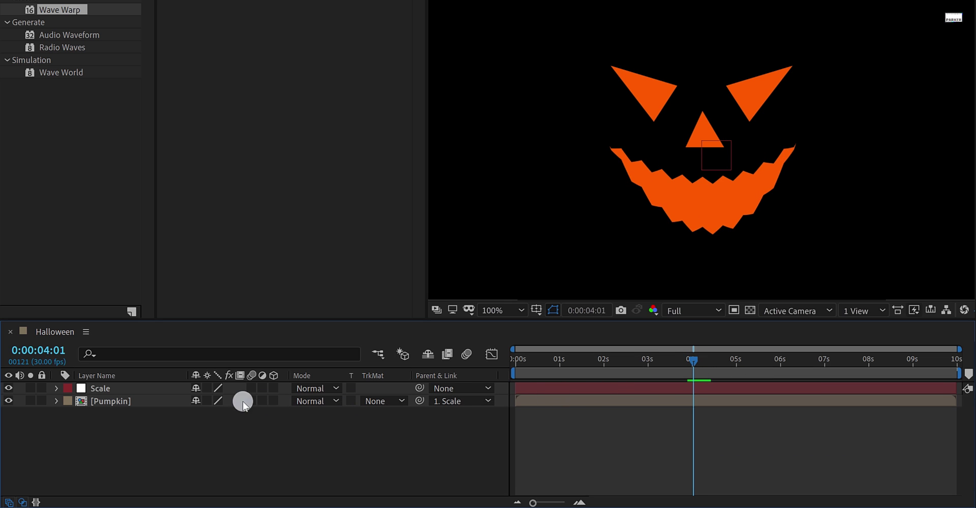
click(126, 388)
key(s)
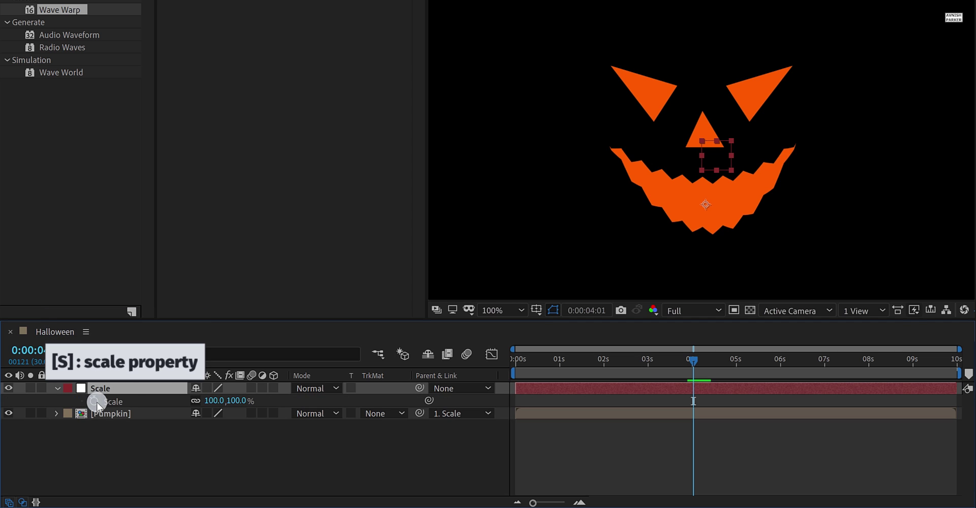
click(736, 365)
click(238, 402)
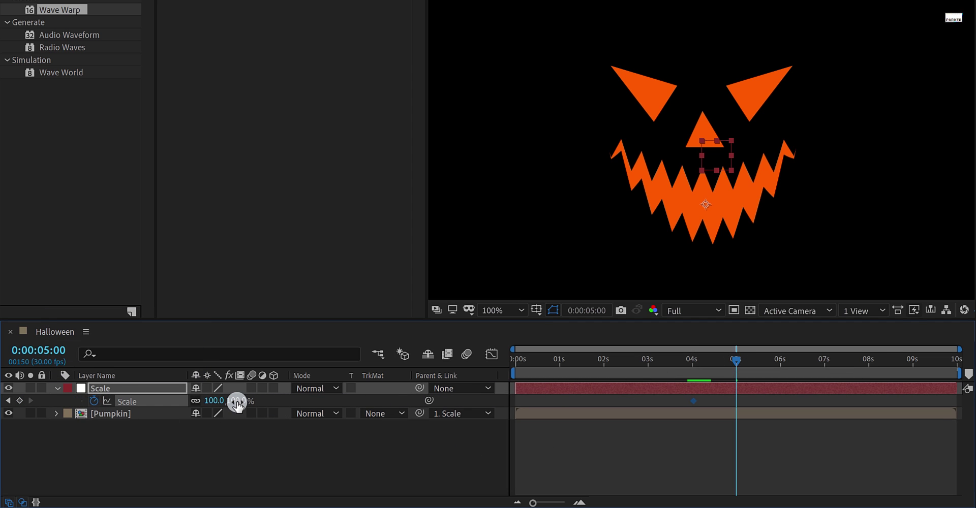
drag(240, 405, 372, 407)
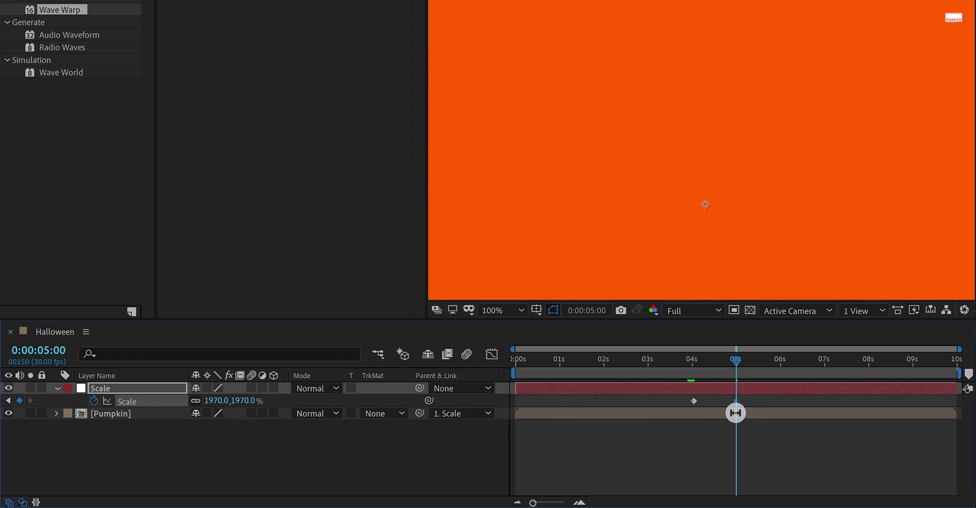
Easy-ease both Scale keyframes and lengthen the first key's influence in the Graph Editor.
drag(750, 396, 678, 413)
key(F9)
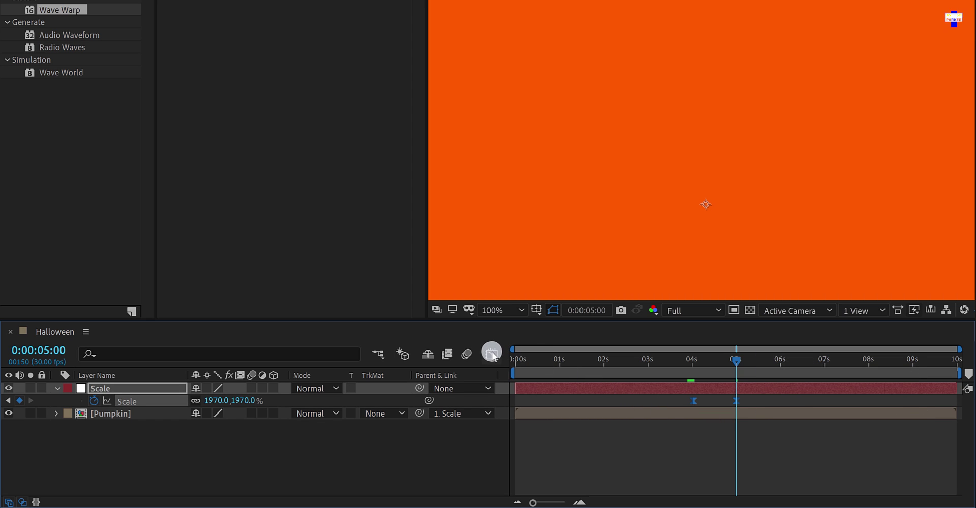
click(490, 353)
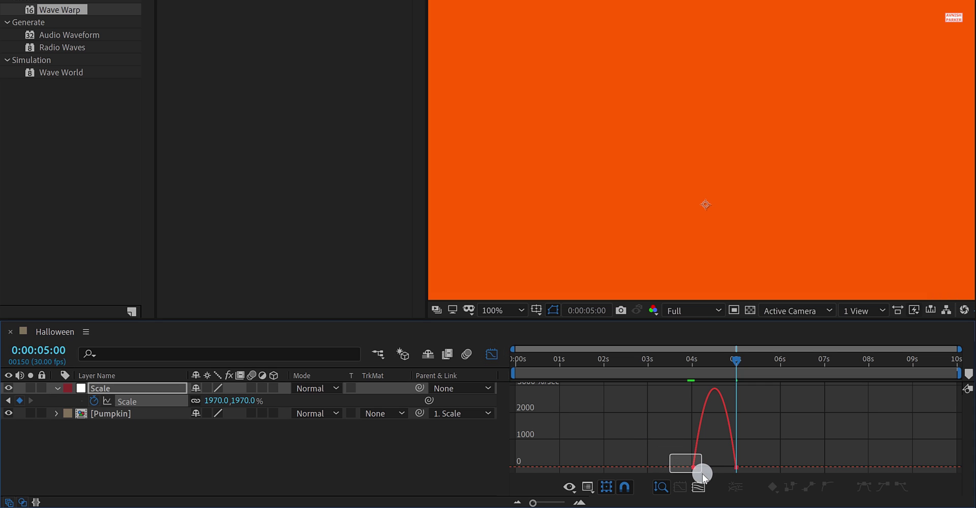
drag(702, 474, 736, 467)
Return to the keyframe timeline and preview the zoom, stopping at 0:00:03:27.
click(493, 355)
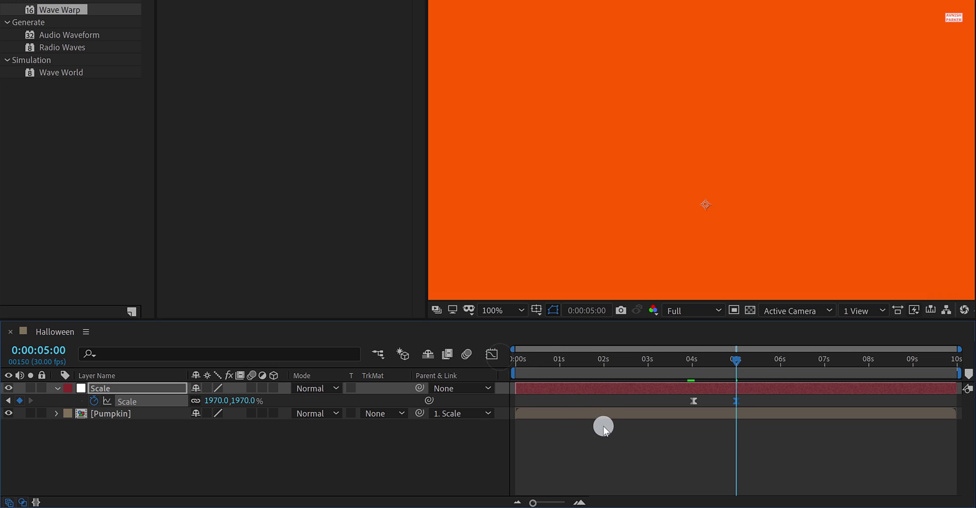
click(627, 449)
key(space)
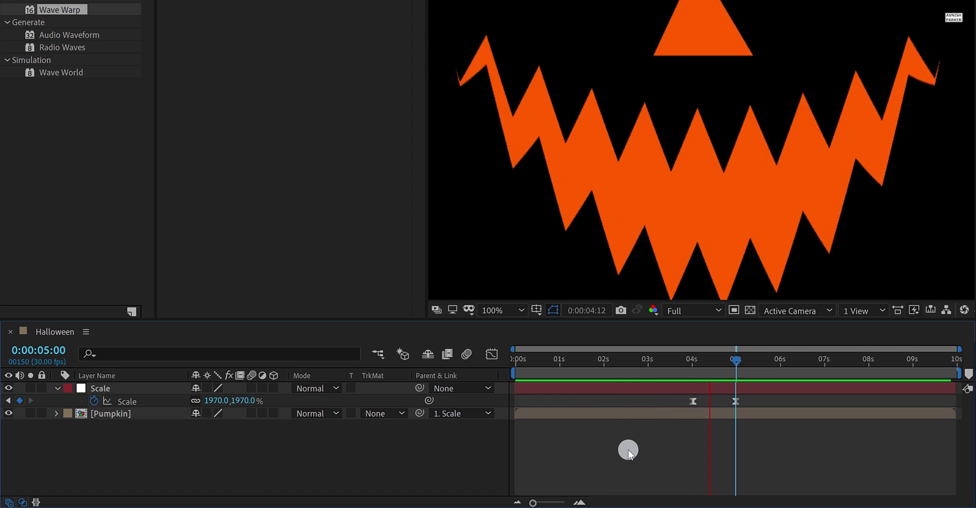
click(688, 362)
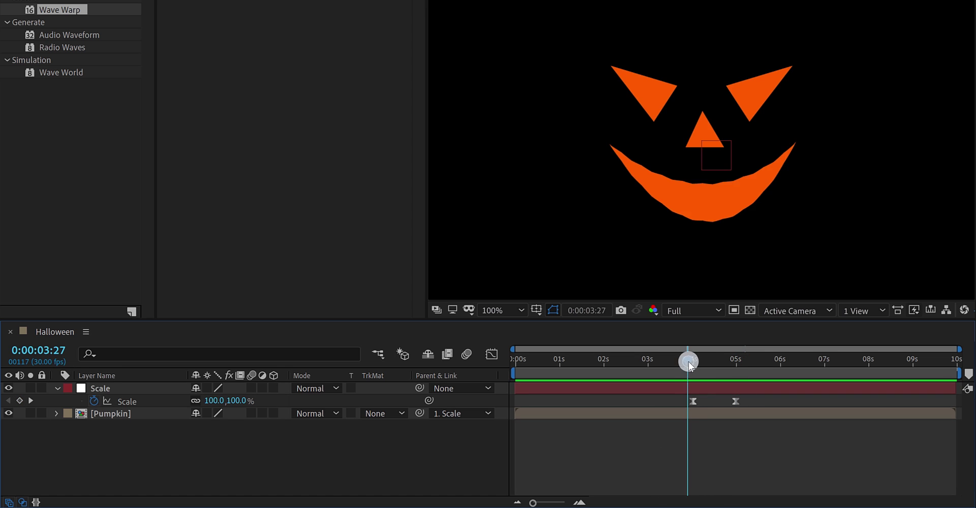
Move the first Scale keyframe later to 0:00:04:01 and preview the faster zoom.
drag(688, 361, 700, 362)
click(693, 401)
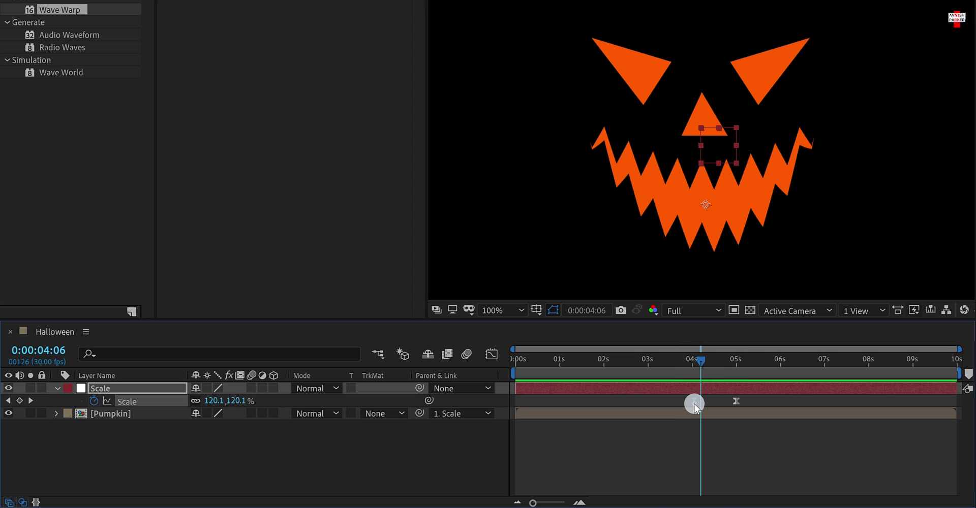
drag(694, 404, 718, 405)
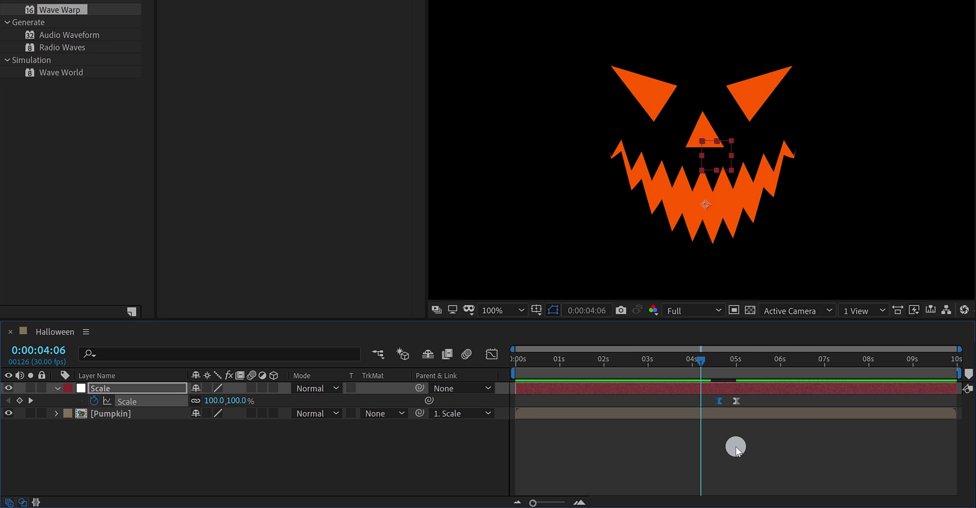
key(space)
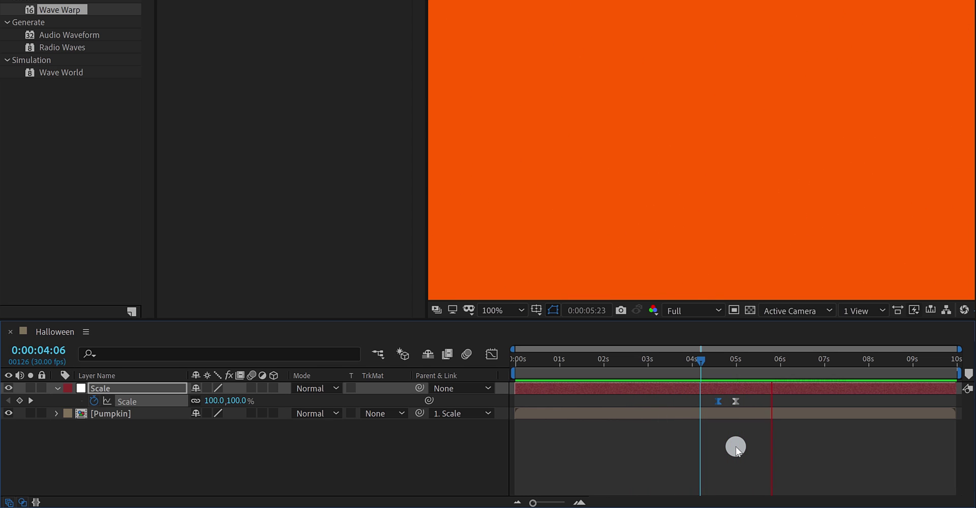
drag(712, 358, 694, 384)
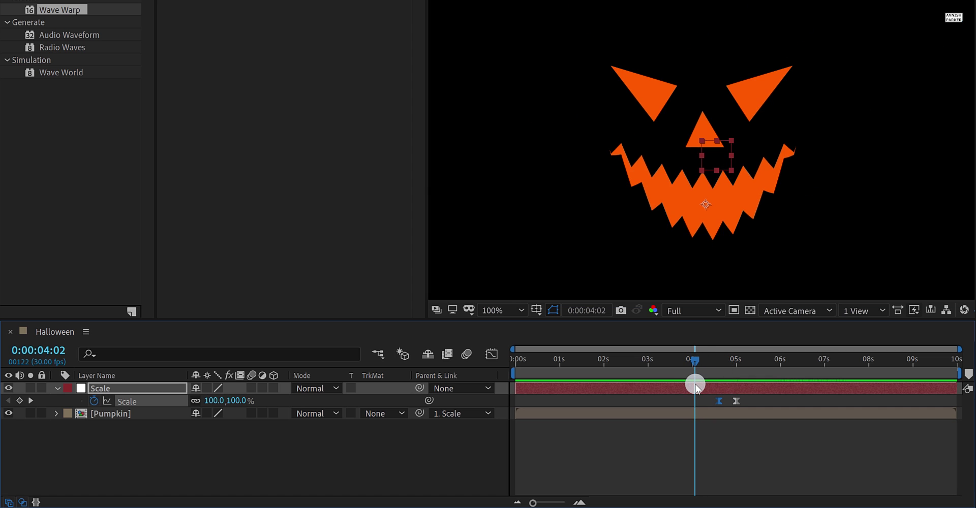
Apply a Glow effect to the Pumpkin layer with Glow Threshold 40%.
click(126, 416)
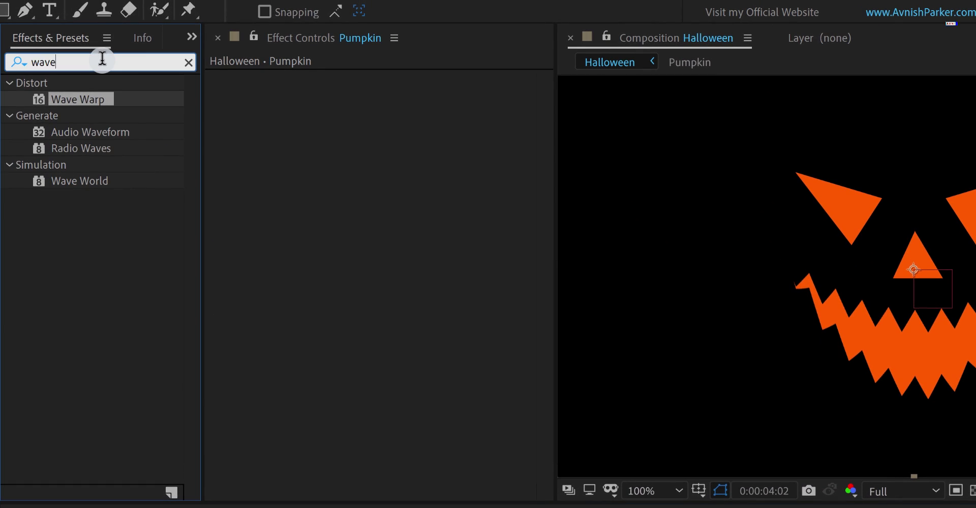
double_click(102, 61)
text(glow)
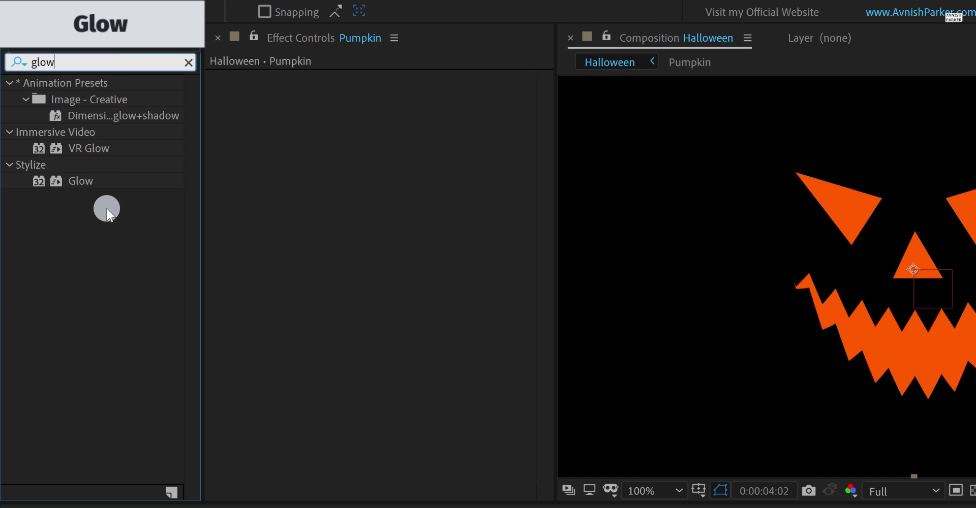
drag(77, 182, 325, 215)
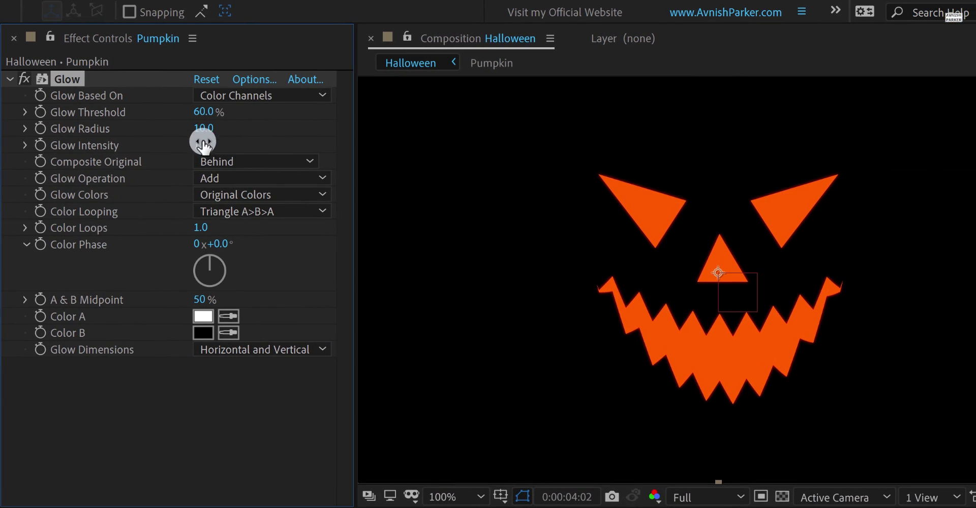
click(211, 117)
text(40)
key(Return)
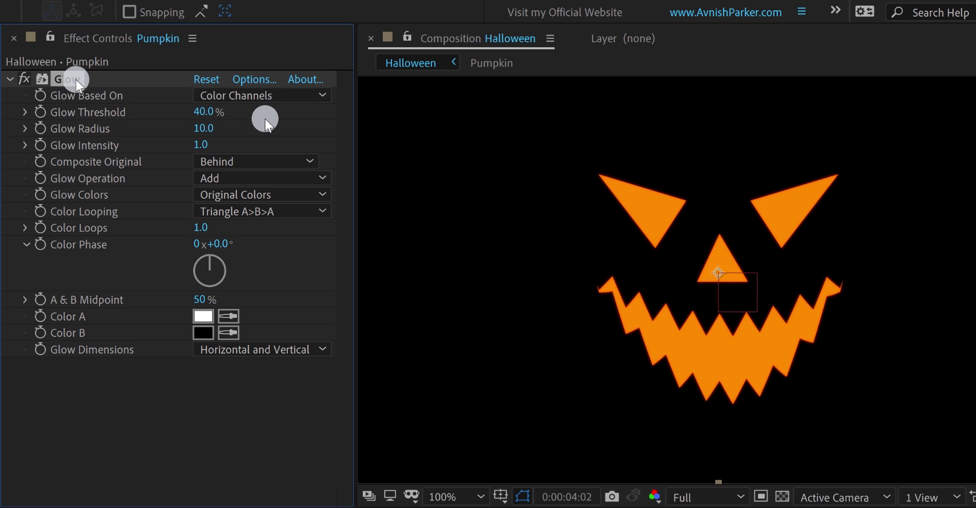
Duplicate the Glow, widen Glow 2 to radius 544 at 62.7% threshold, and reduce the first Glow's radius to 6.
key(ctrl+d)
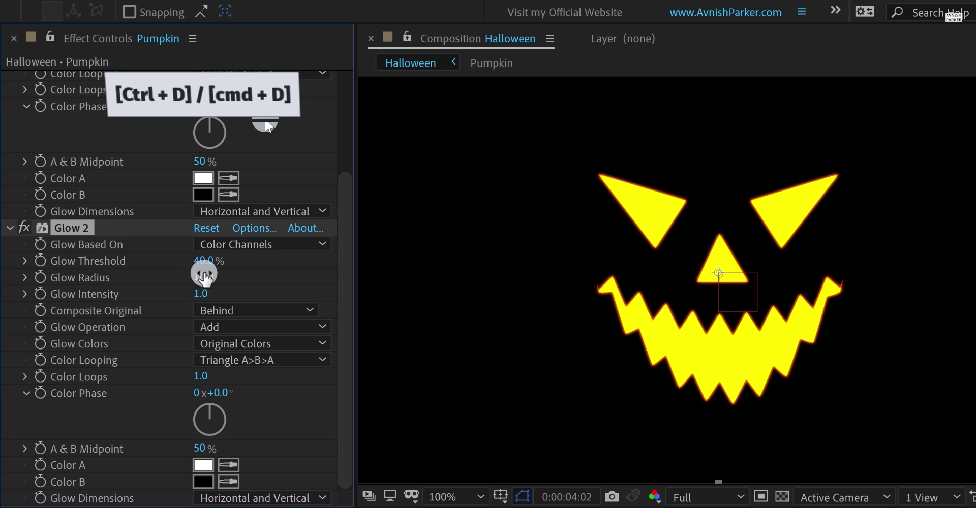
drag(200, 277, 344, 284)
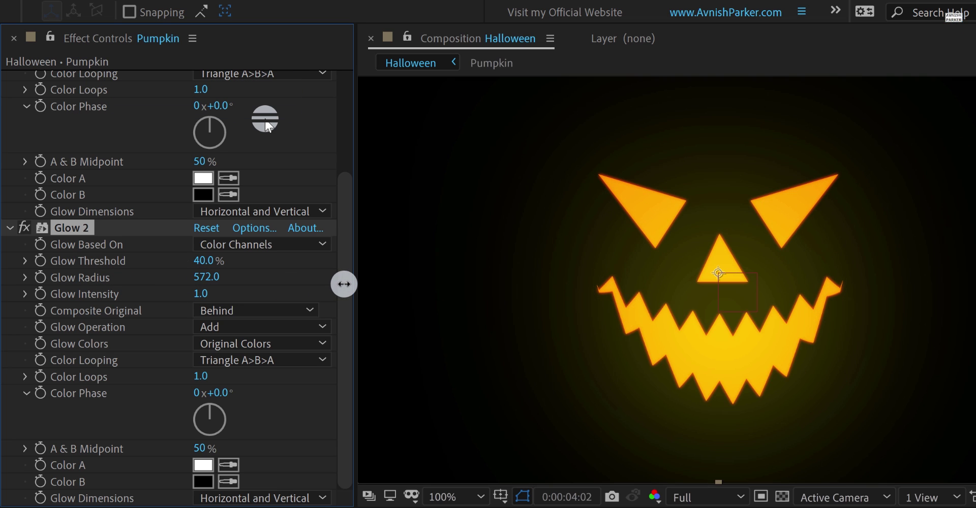
drag(204, 260, 270, 264)
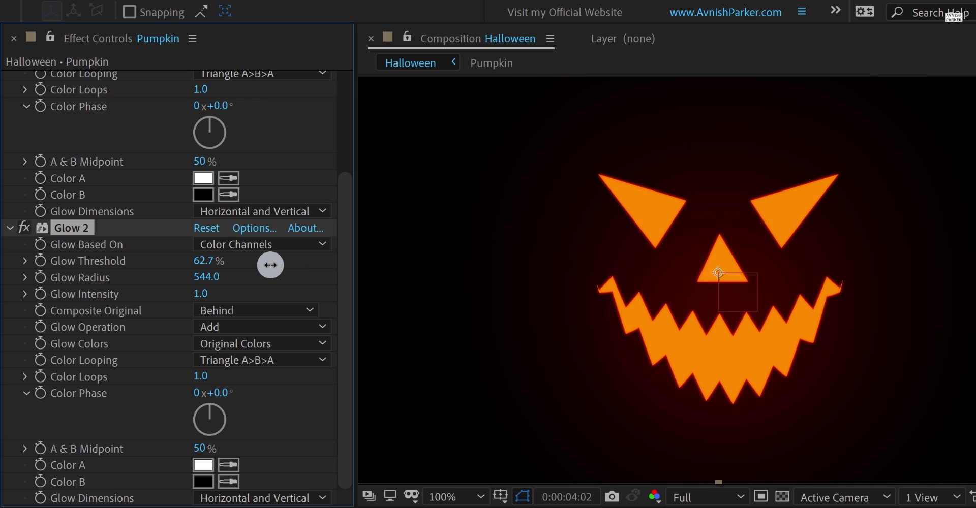
scroll(101, 249, up, 4)
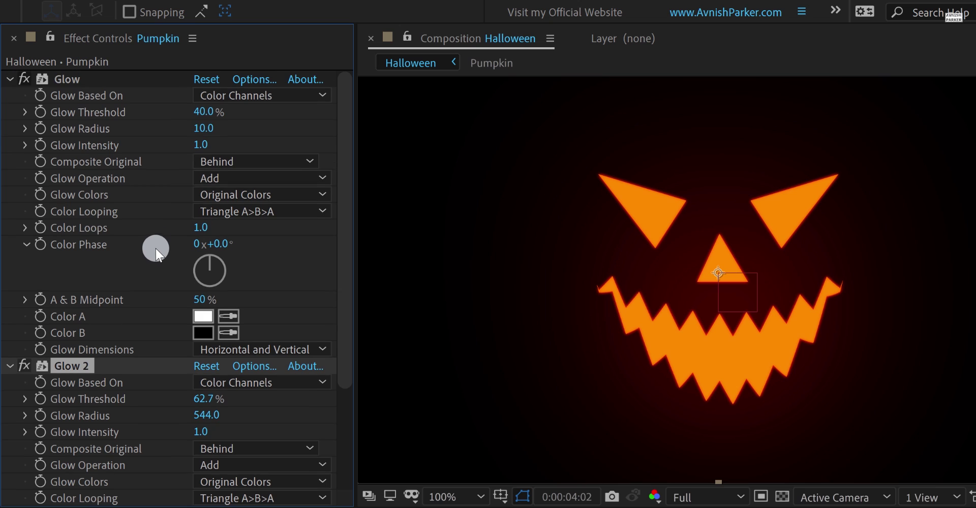
click(220, 128)
mouse_move(220, 128)
mouse_down()
mouse_move(203, 134)
mouse_move(194, 112)
mouse_move(212, 122)
mouse_up()
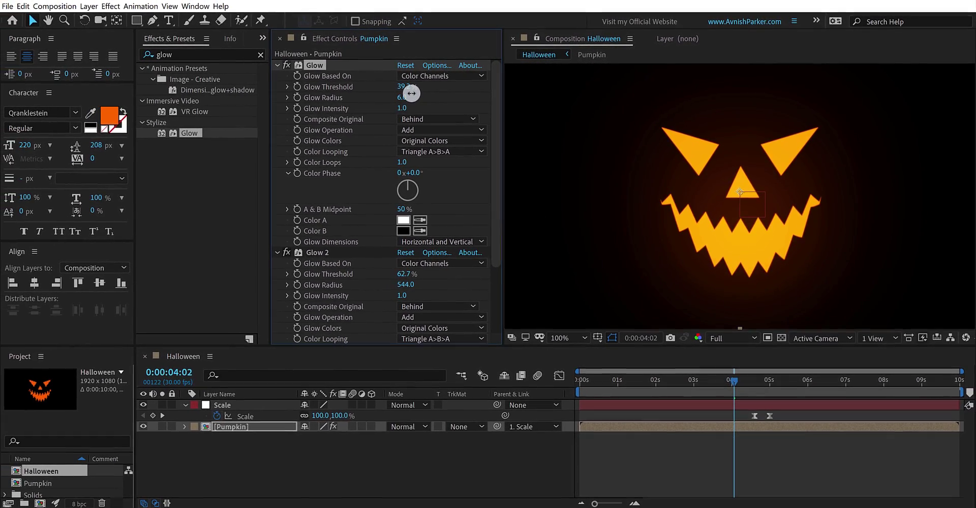